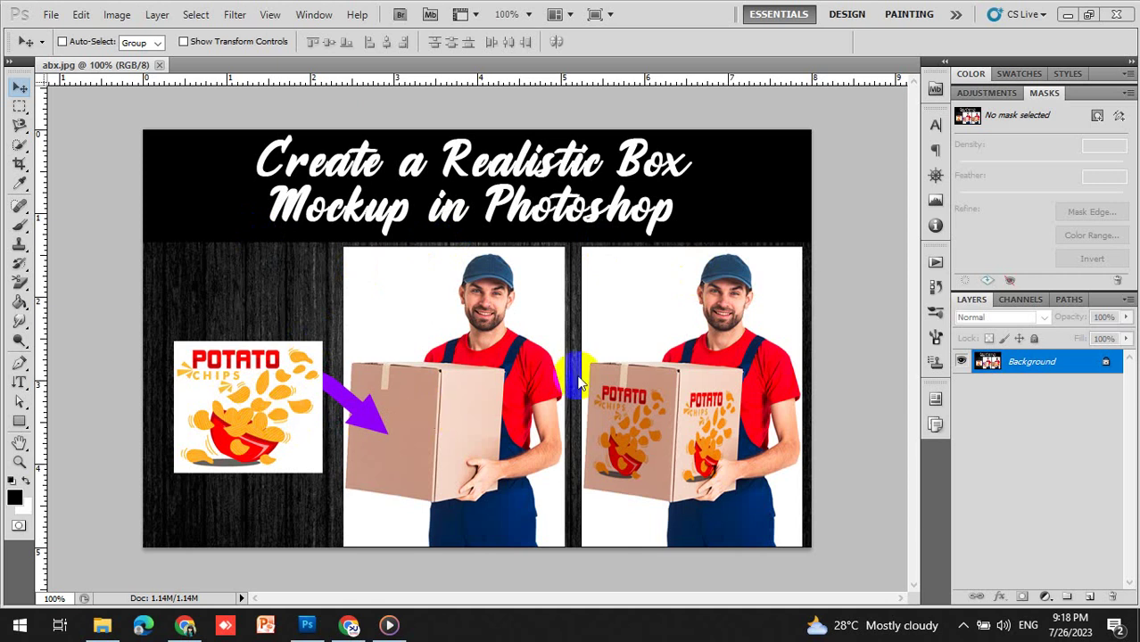
# Open Imag-Slider-Transmares02B.jpg as a new Photoshop document and drag the potato chips image onto it
pyautogui.click(217, 547)
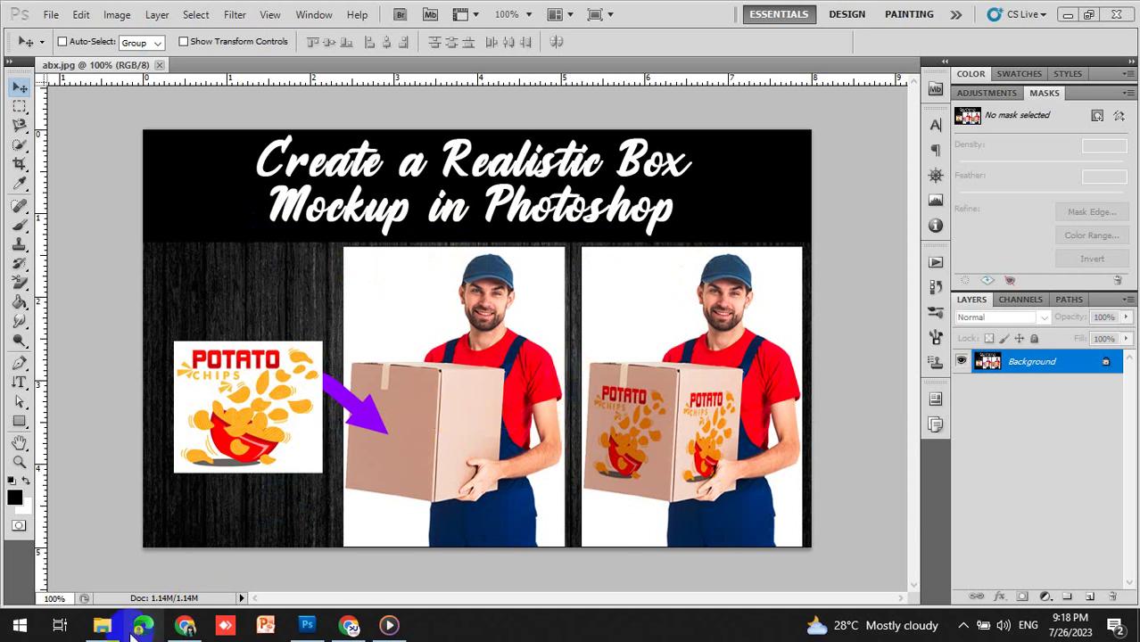
pyautogui.click(102, 625)
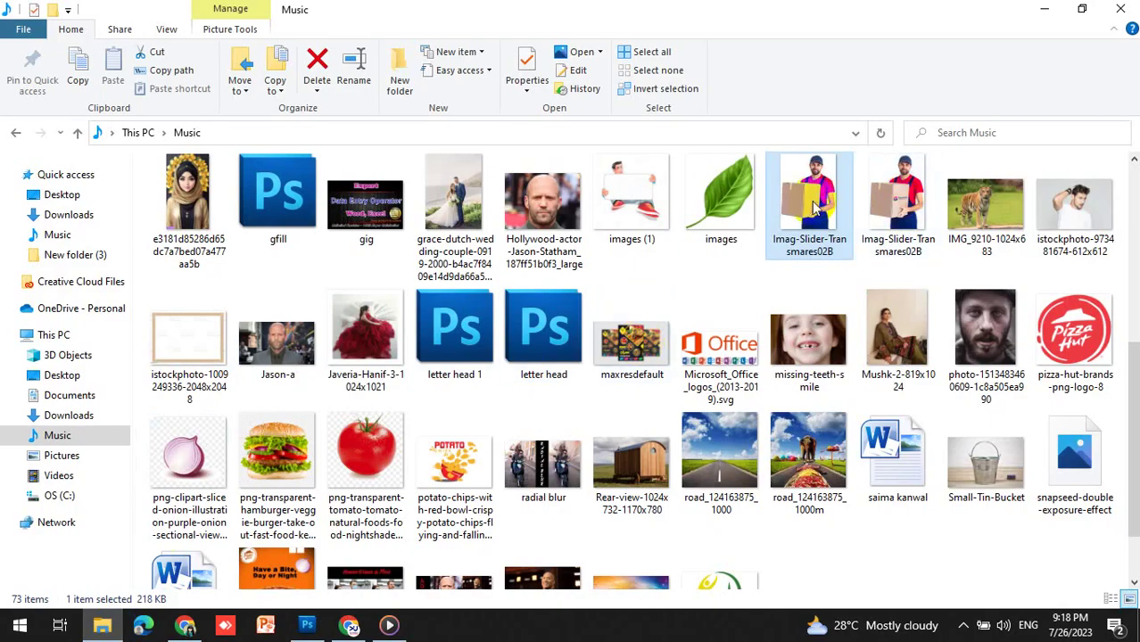
pyautogui.moveTo(812, 211); pyautogui.dragTo(316, 624)
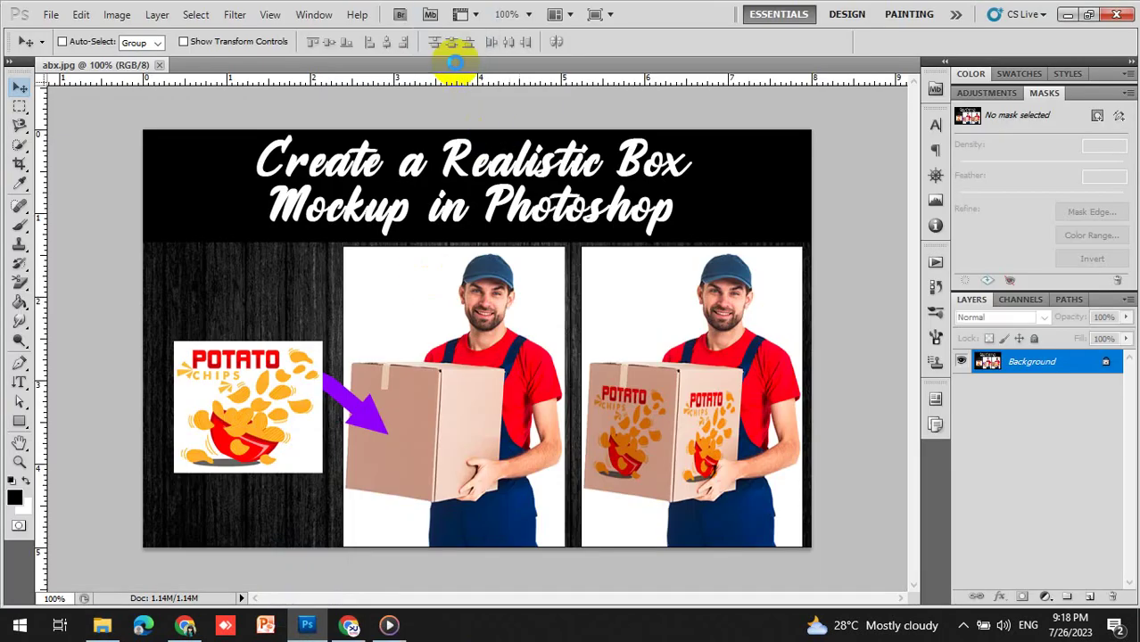
pyautogui.moveTo(317, 624); pyautogui.dragTo(457, 70)
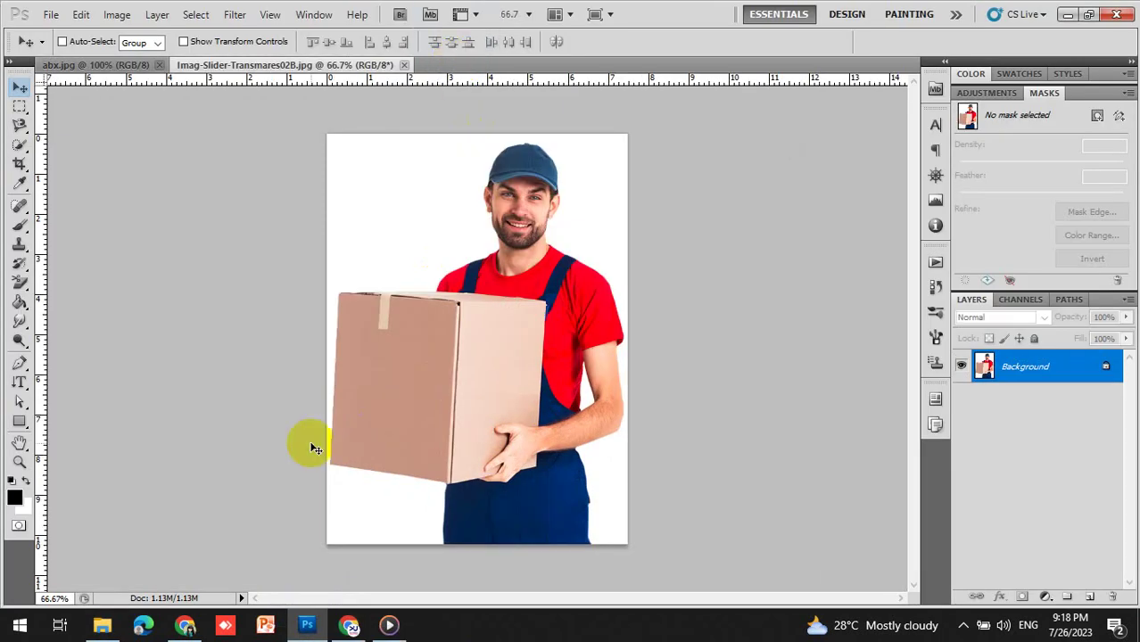
pyautogui.click(101, 624)
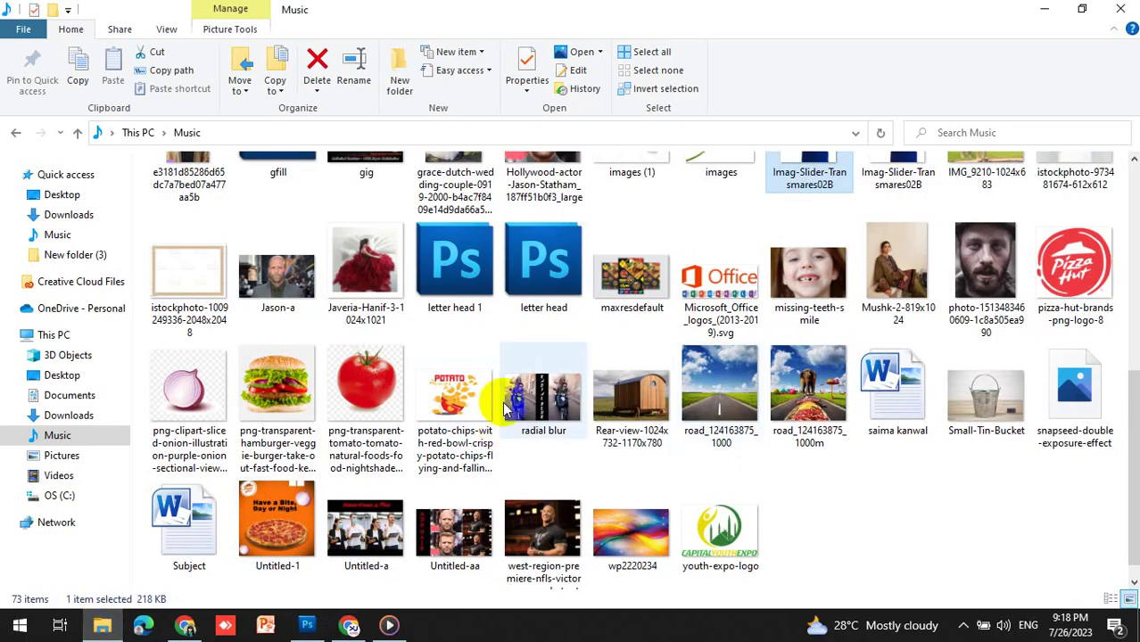
pyautogui.moveTo(455, 397)
pyautogui.mouseDown()
pyautogui.moveTo(363, 506)
pyautogui.moveTo(538, 178)
pyautogui.moveTo(501, 200)
pyautogui.mouseUp()
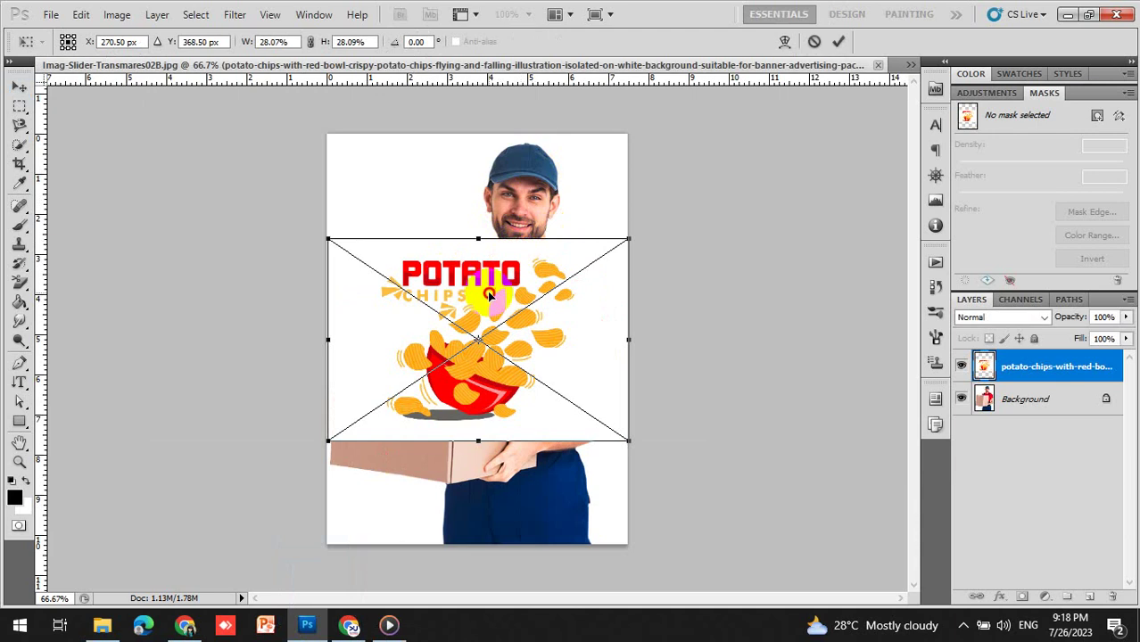
# Commit the placed logo, copy a rectangle around it to Layer 1, and delete the placed layer
pyautogui.doubleClick(486, 290)
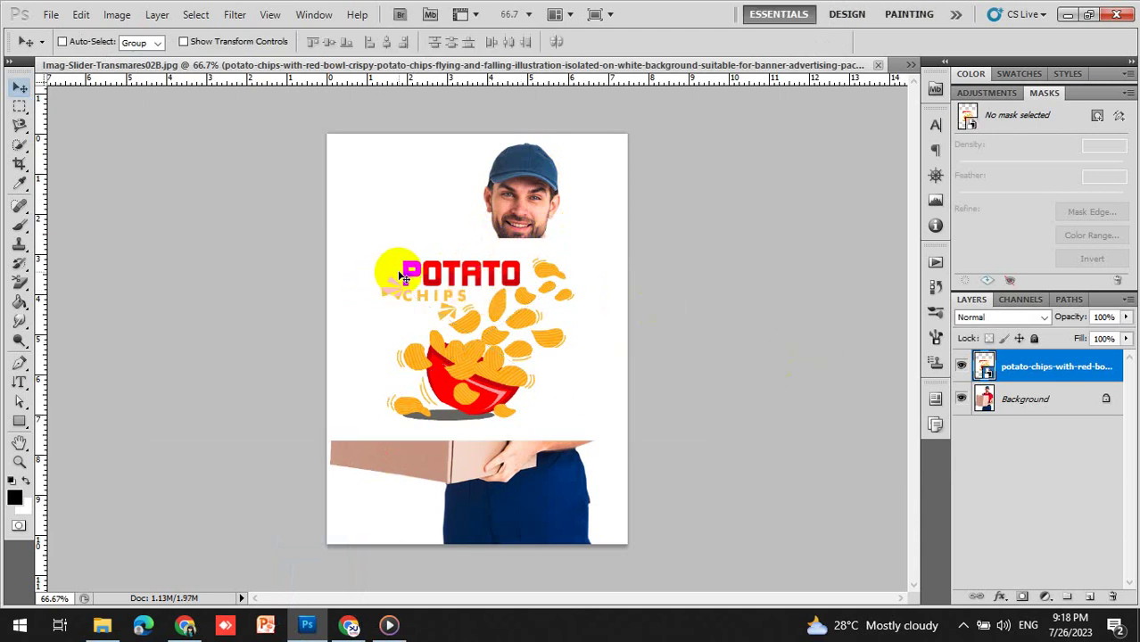
pyautogui.press('m')
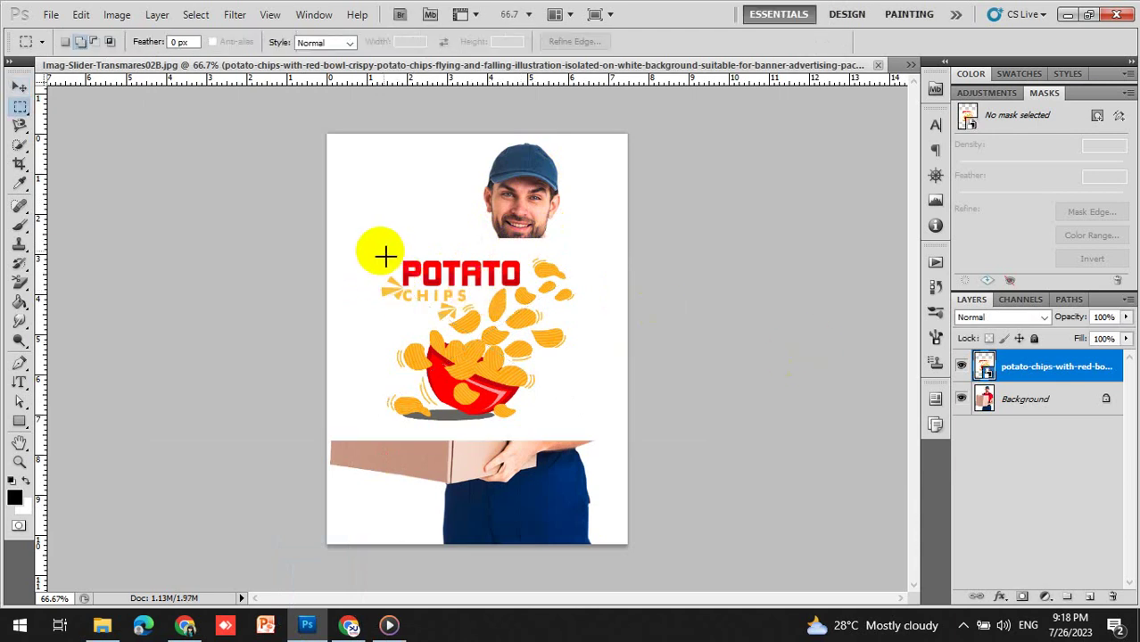
pyautogui.moveTo(379, 253); pyautogui.dragTo(578, 436)
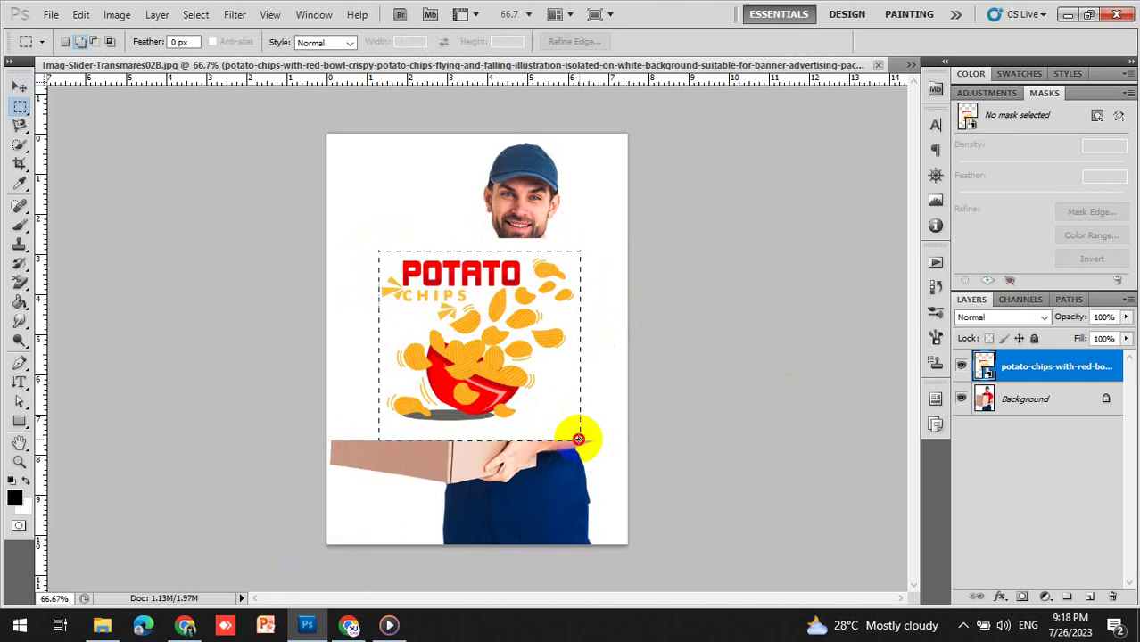
pyautogui.moveTo(577, 436); pyautogui.dragTo(576, 431)
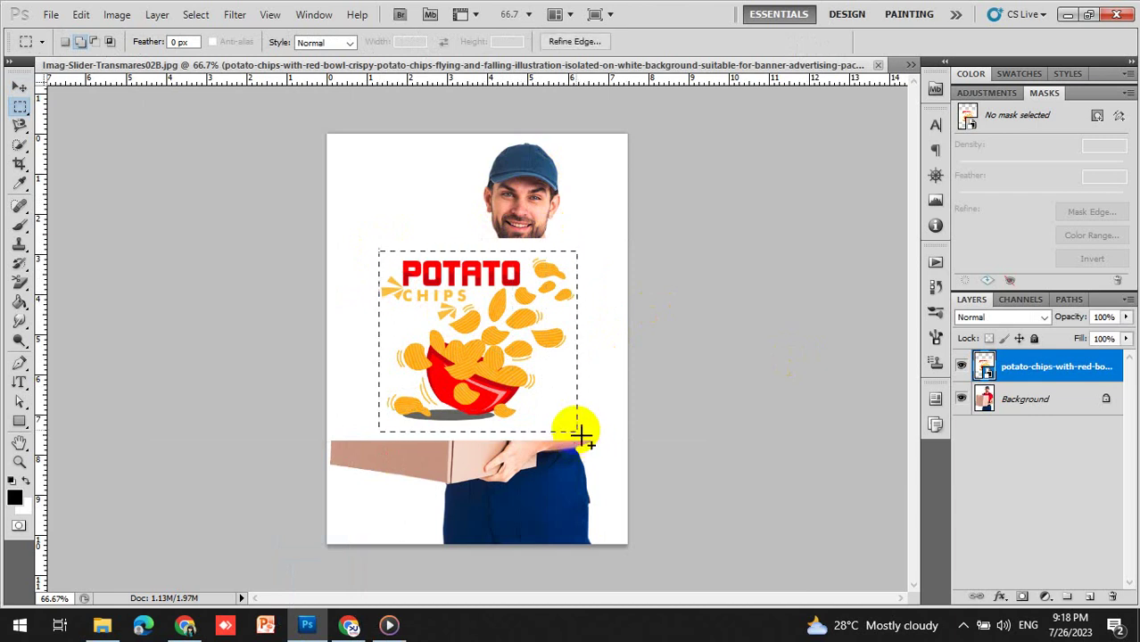
pyautogui.hotkey('ctrl', 'j')
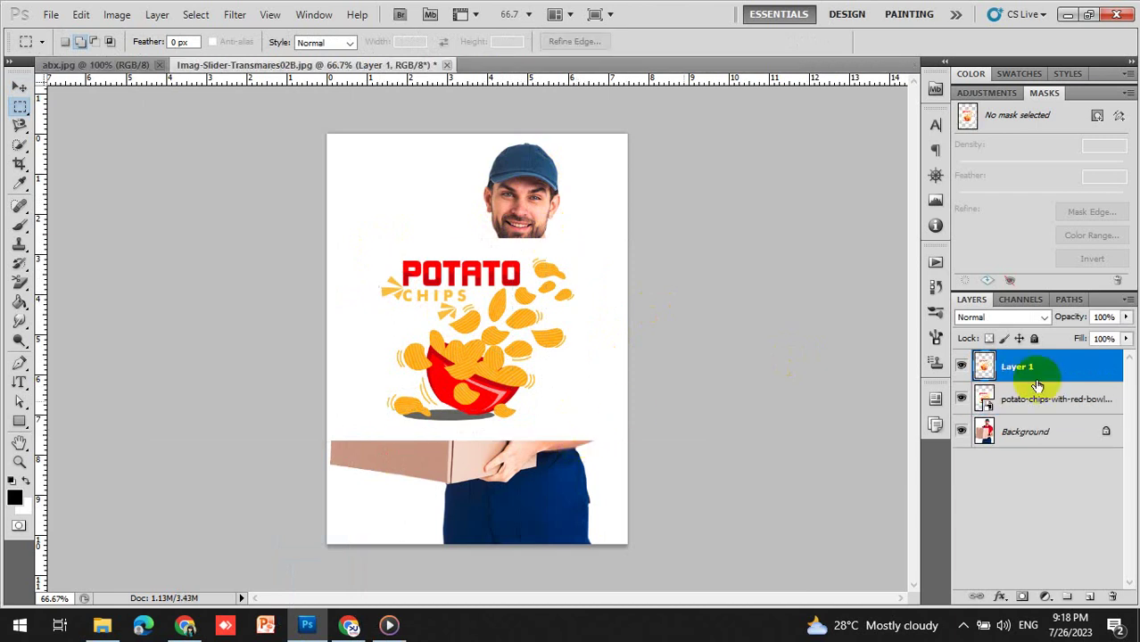
pyautogui.click(1016, 403)
pyautogui.press('Delete')
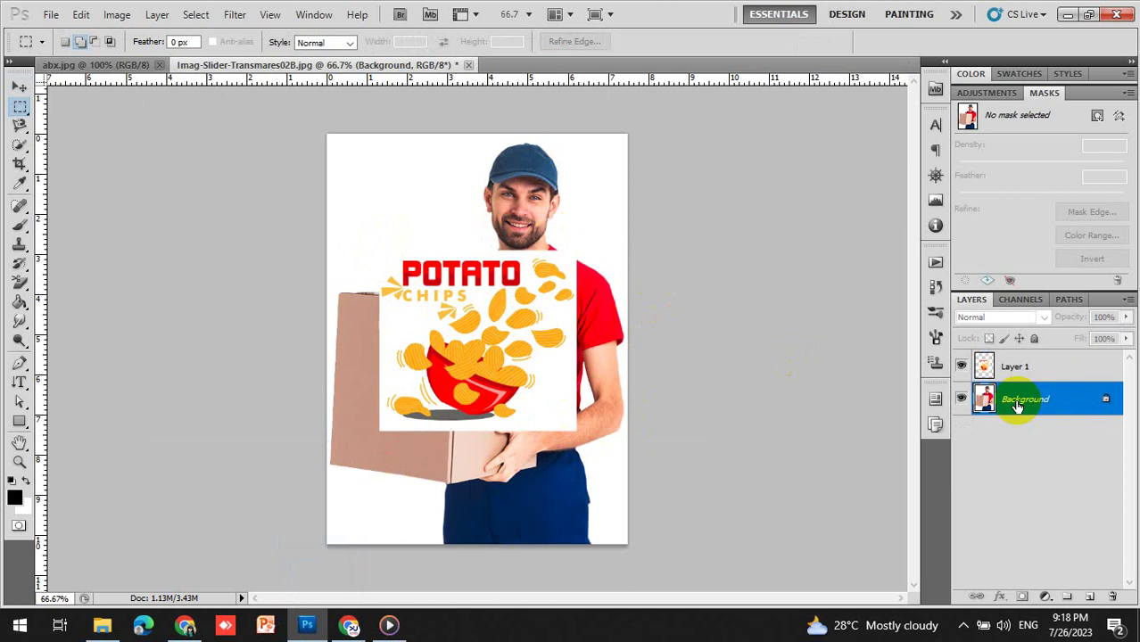
# Load Layer 1's pixels as a selection and delete them, leaving Layer 1 empty and active
pyautogui.click(984, 370)
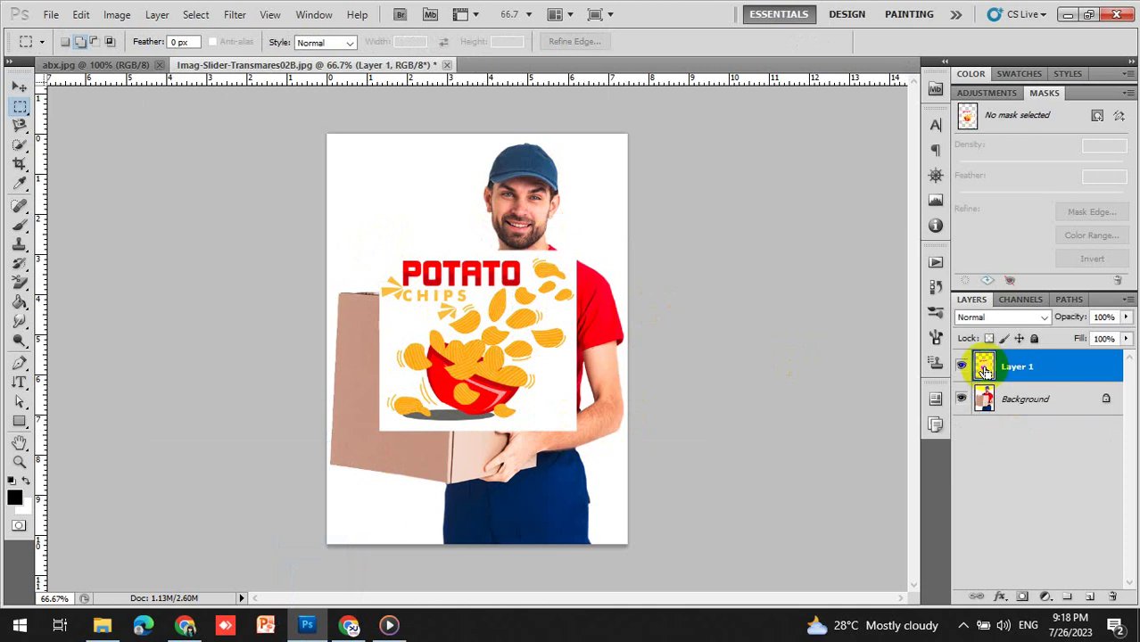
pyautogui.keyDown('ctrl'); pyautogui.click(983, 370); pyautogui.keyUp('ctrl')
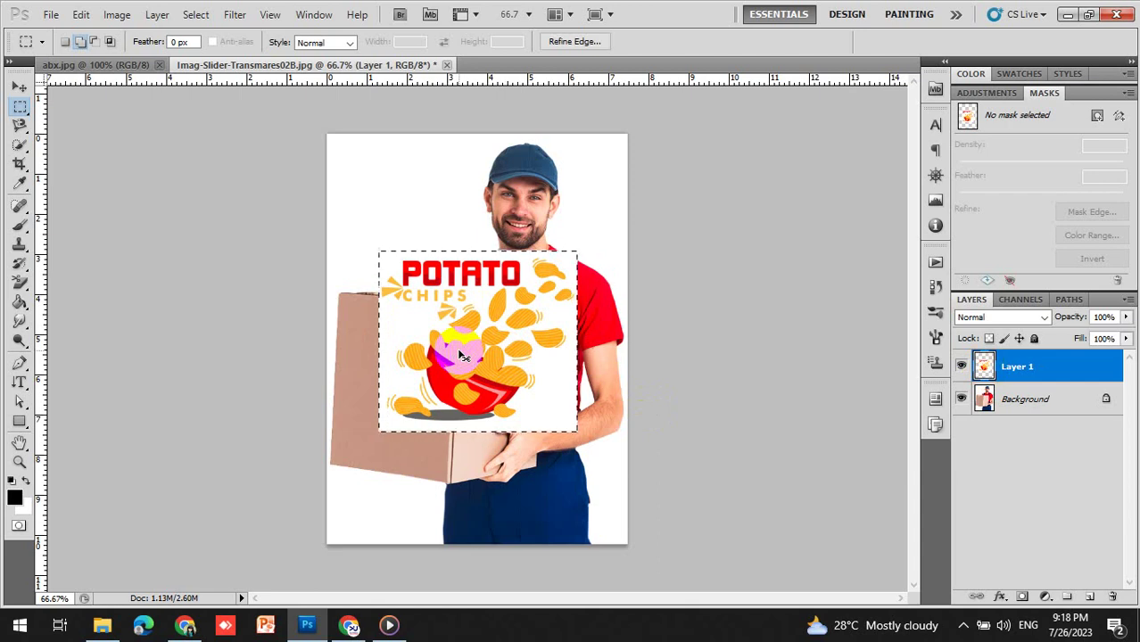
pyautogui.press('Delete')
pyautogui.click(464, 355)
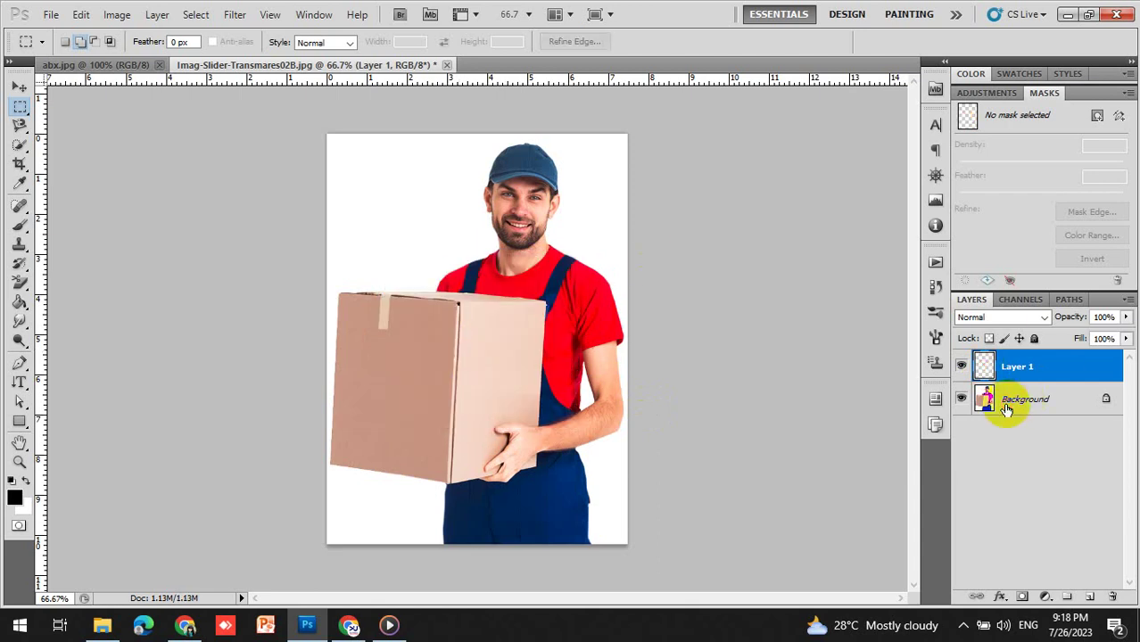
pyautogui.click(1005, 408)
pyautogui.click(1012, 366)
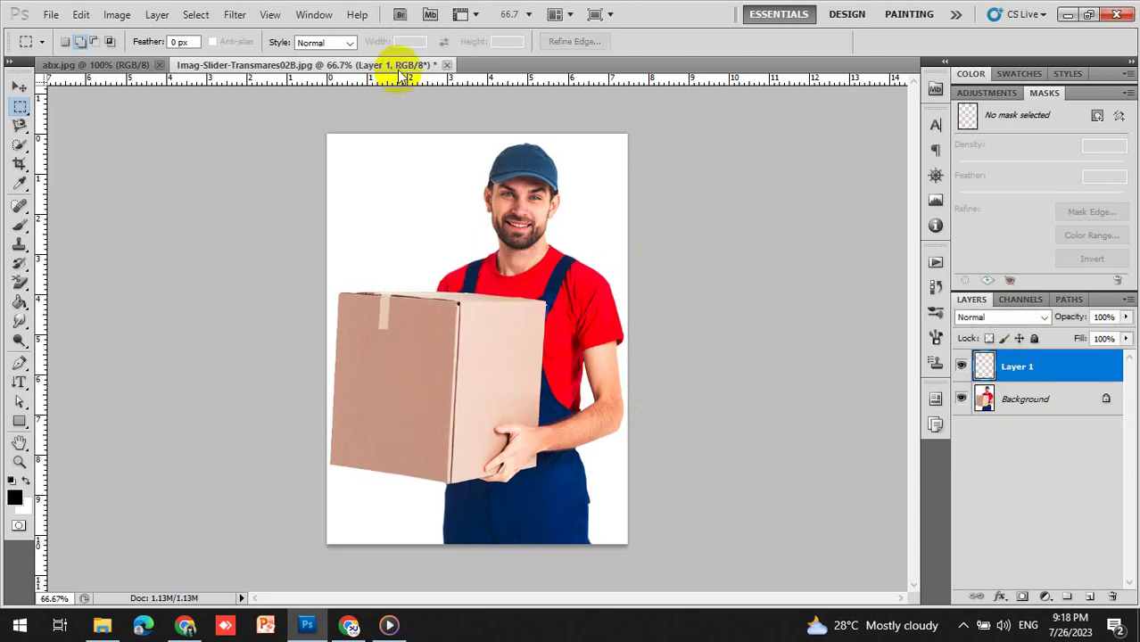
# In Filter > Vanishing Point, draw a perspective plane on the box's front face
pyautogui.click(233, 14)
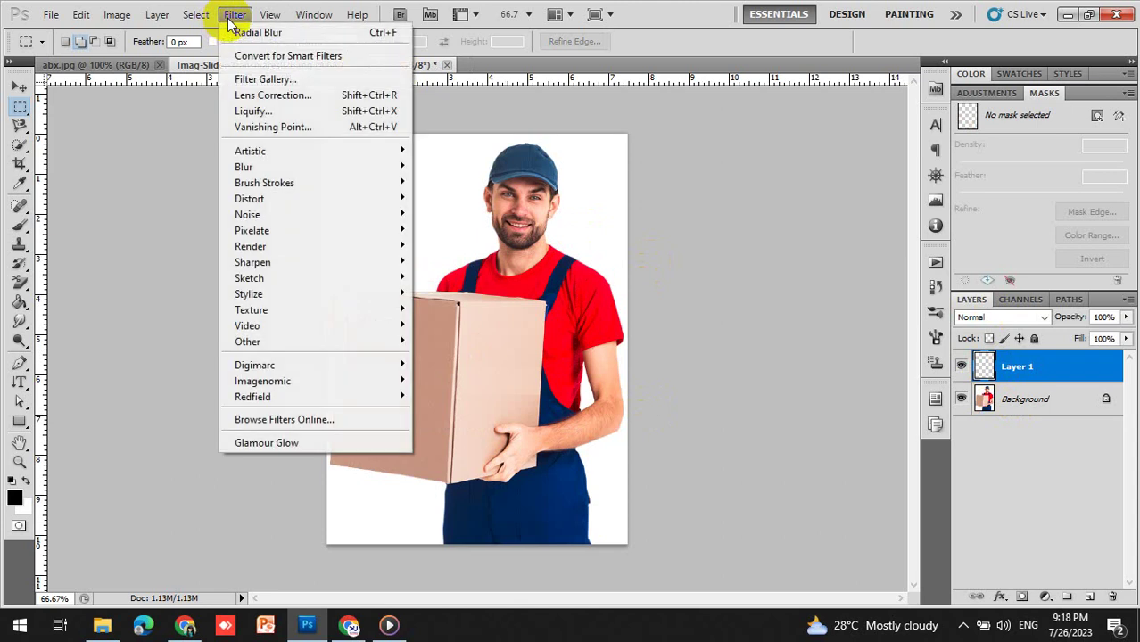
pyautogui.click(276, 127)
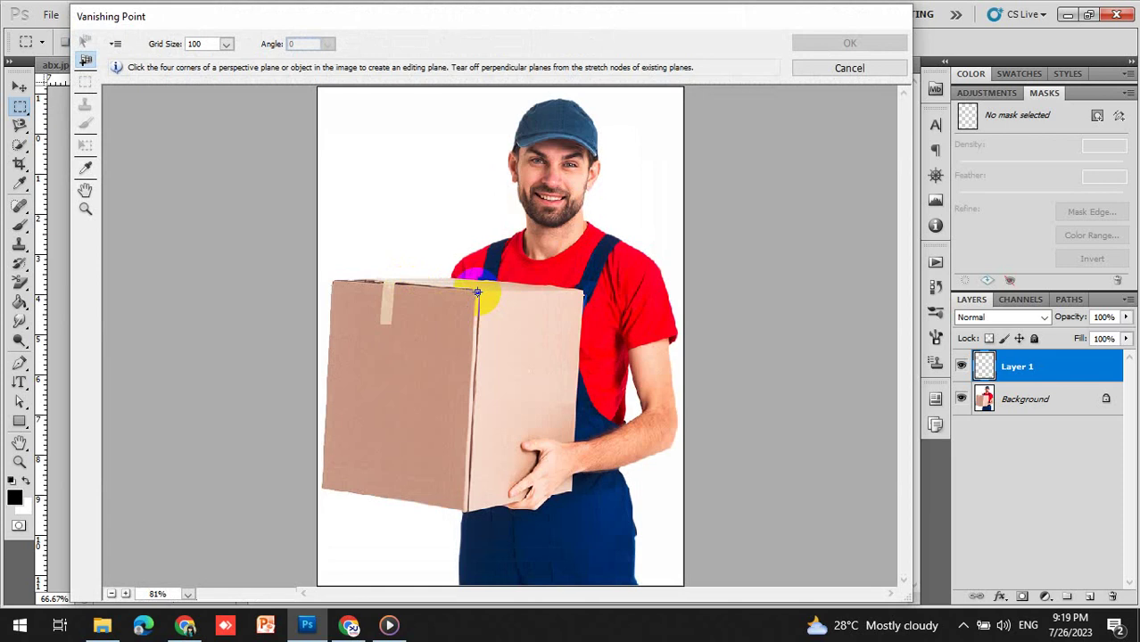
pyautogui.click(476, 292)
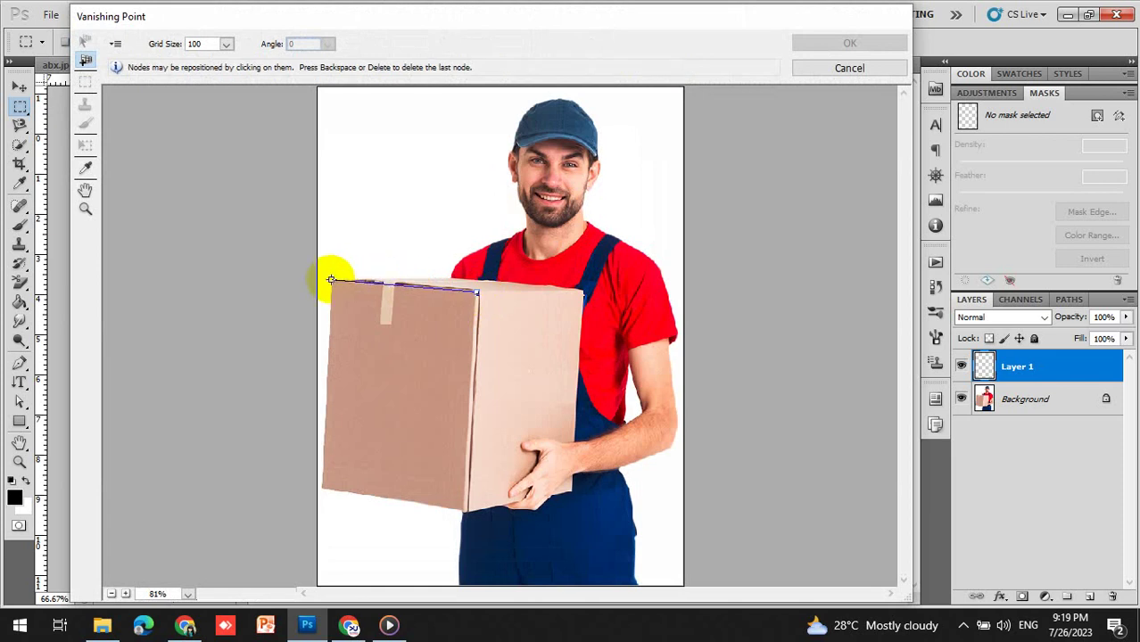
pyautogui.click(330, 280)
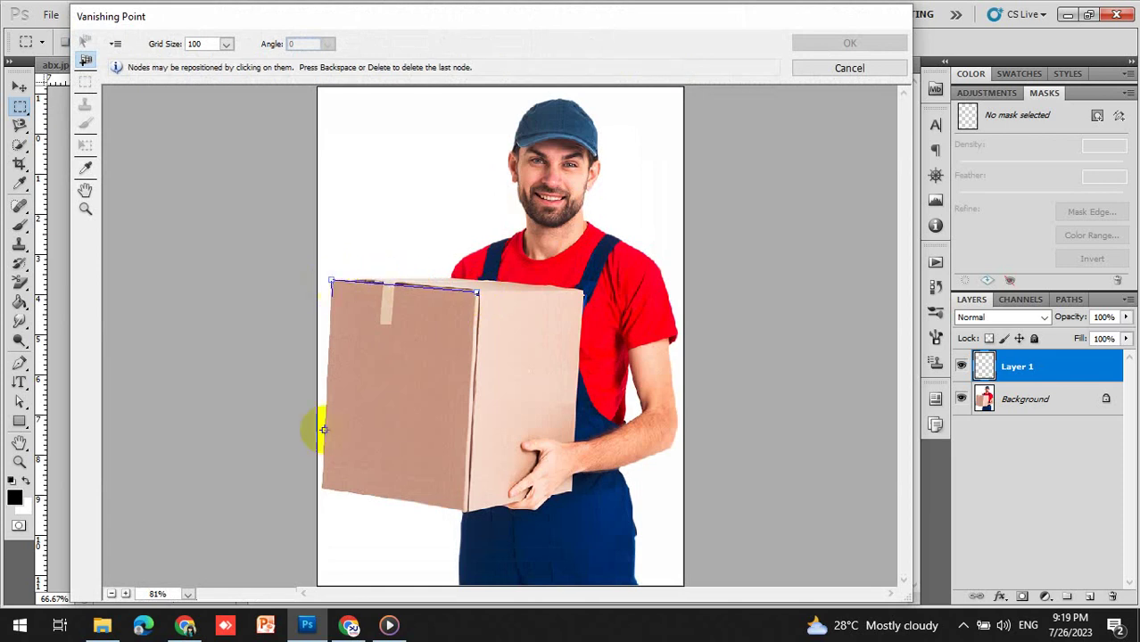
pyautogui.click(320, 489)
pyautogui.click(458, 510)
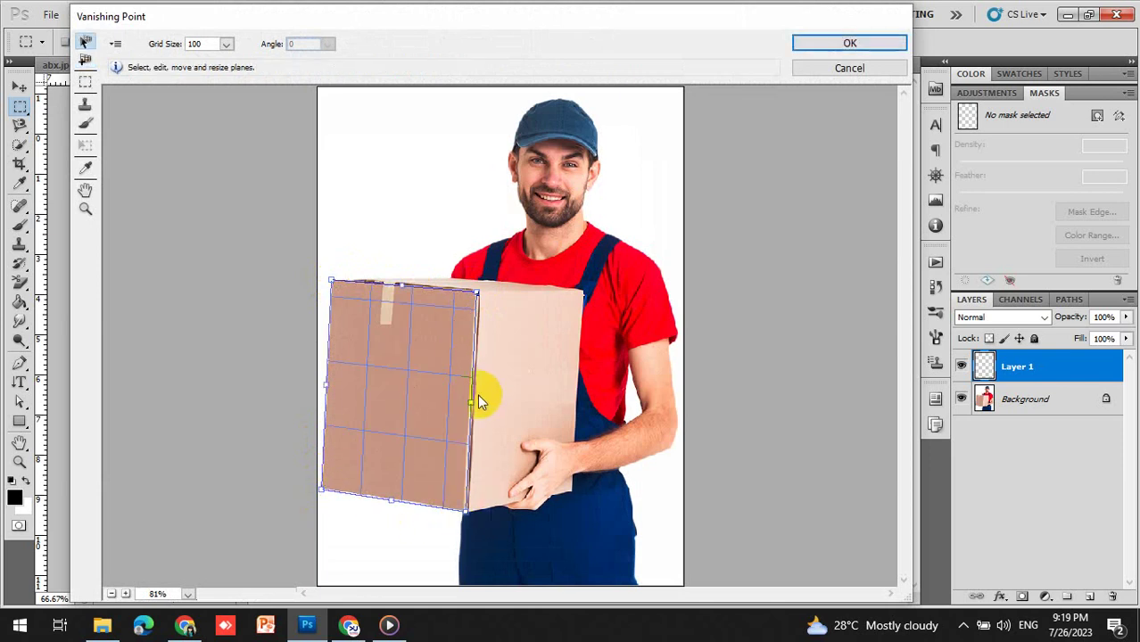
# Extend a perpendicular plane over the box's right side and align its corners
pyautogui.moveTo(473, 403); pyautogui.dragTo(577, 385)
pyautogui.click(580, 293)
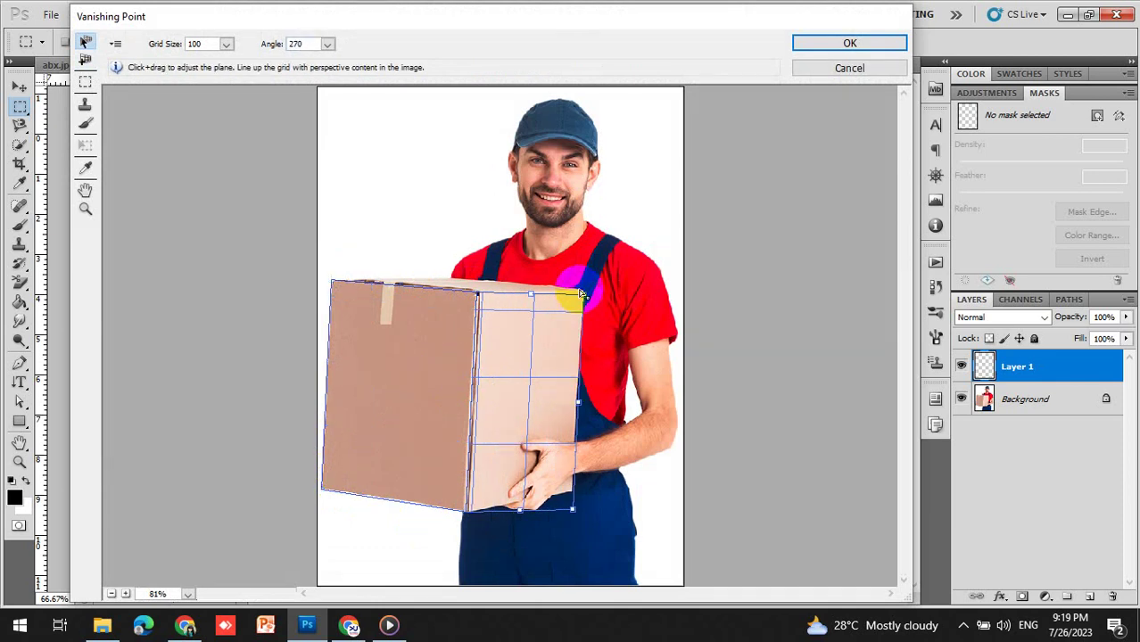
pyautogui.moveTo(582, 295); pyautogui.dragTo(582, 291)
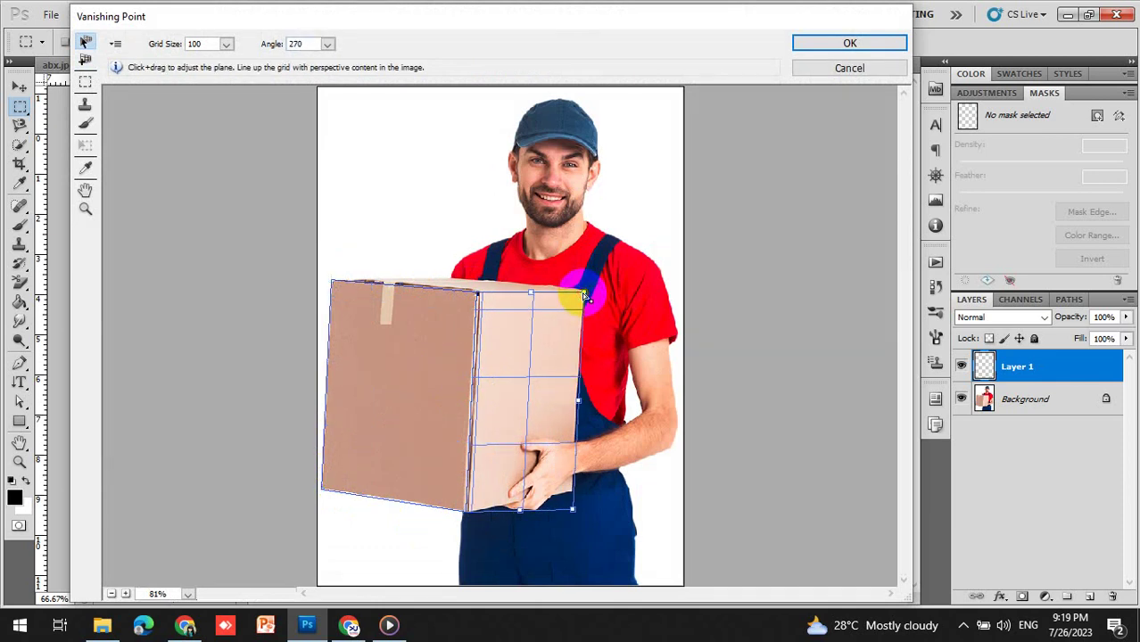
pyautogui.moveTo(572, 509); pyautogui.dragTo(571, 496)
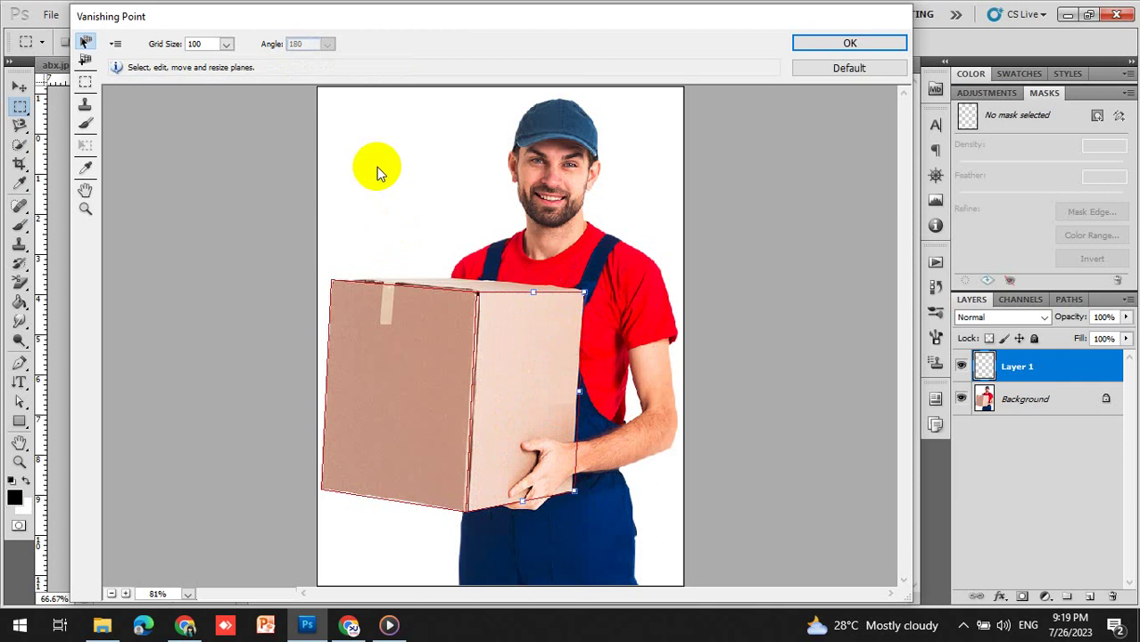
# Paste the potato chips logo onto the front plane and start resizing it
pyautogui.hotkey('ctrl', 'v')
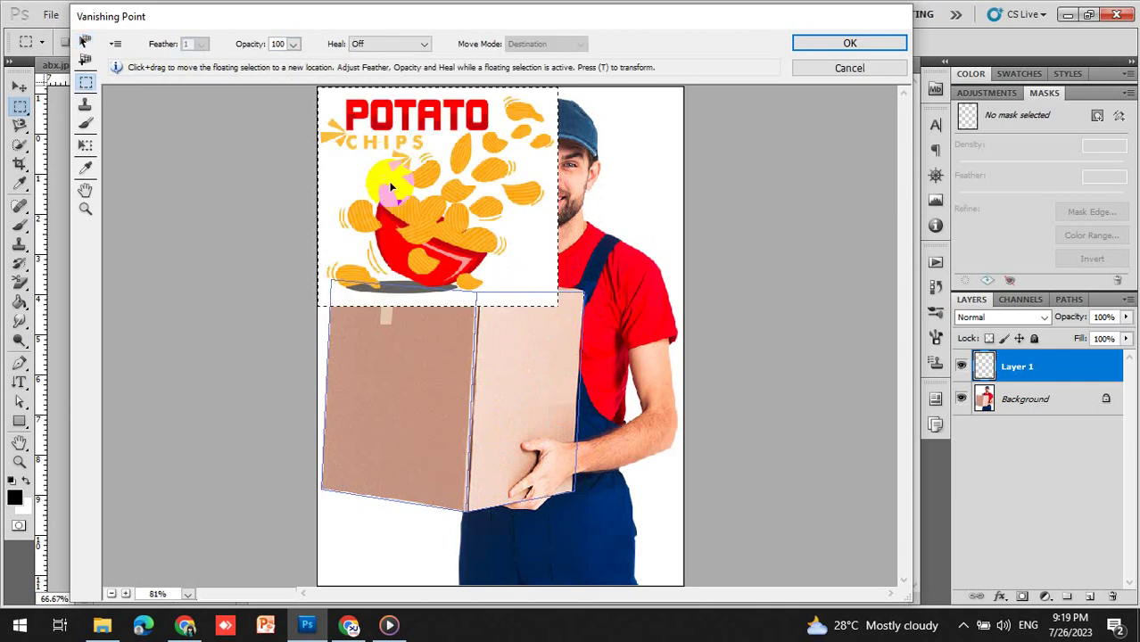
pyautogui.moveTo(434, 166)
pyautogui.mouseDown()
pyautogui.moveTo(435, 310)
pyautogui.moveTo(462, 81)
pyautogui.moveTo(465, 212)
pyautogui.moveTo(436, 335)
pyautogui.moveTo(419, 323)
pyautogui.moveTo(458, 343)
pyautogui.mouseUp()
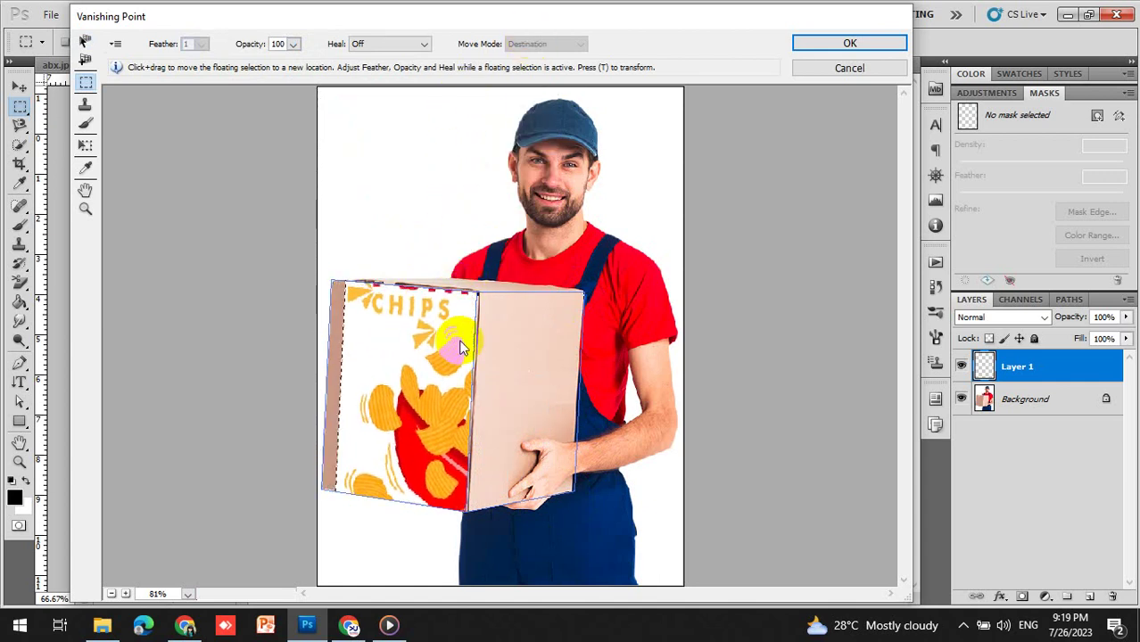
pyautogui.press('t')
pyautogui.moveTo(356, 310); pyautogui.dragTo(371, 397)
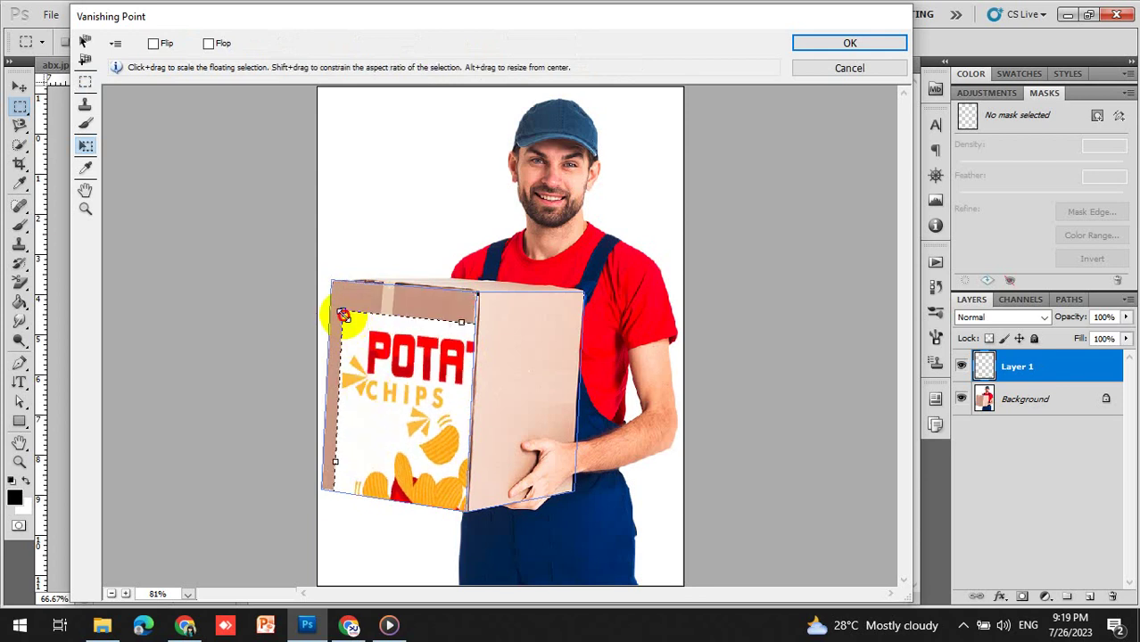
pyautogui.moveTo(343, 312); pyautogui.dragTo(401, 420)
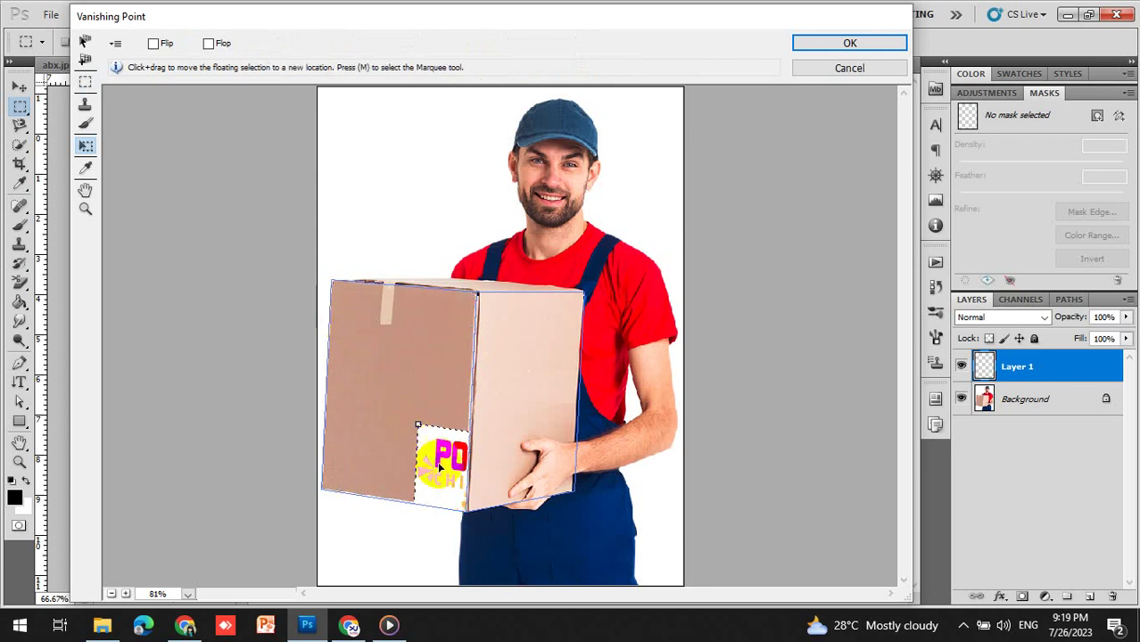
# Scale and stretch the logo to fill the front face, then apply it
pyautogui.hotkey('ctrl', 'z')
pyautogui.moveTo(350, 338)
pyautogui.mouseDown()
pyautogui.moveTo(365, 337)
pyautogui.moveTo(385, 371)
pyautogui.mouseUp()
pyautogui.moveTo(416, 422); pyautogui.dragTo(369, 359)
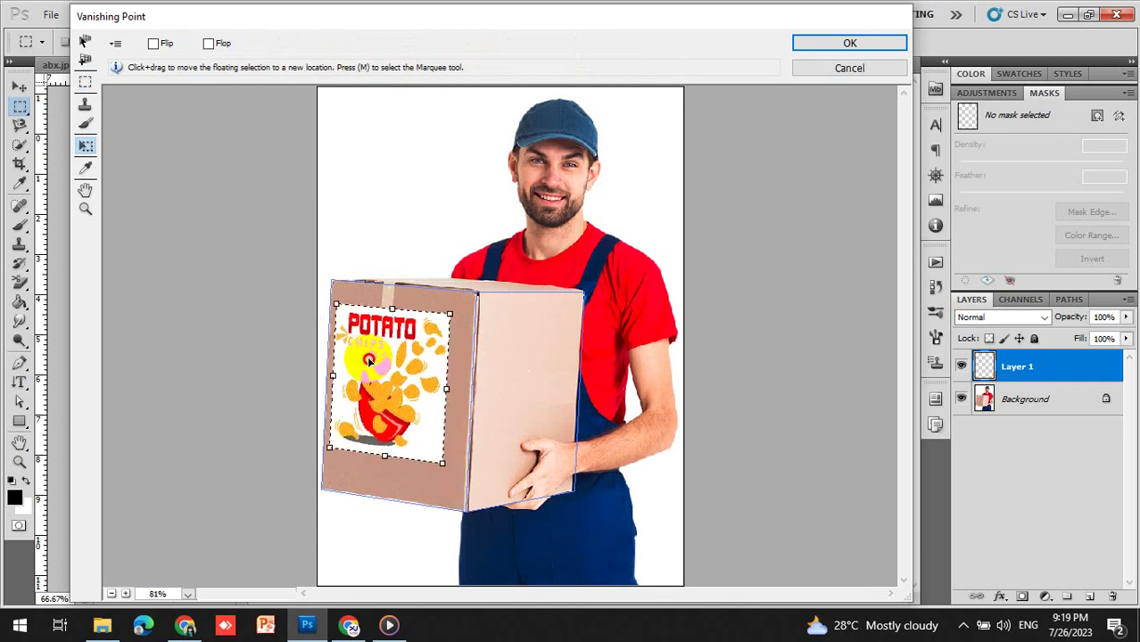
pyautogui.moveTo(443, 461); pyautogui.dragTo(451, 516)
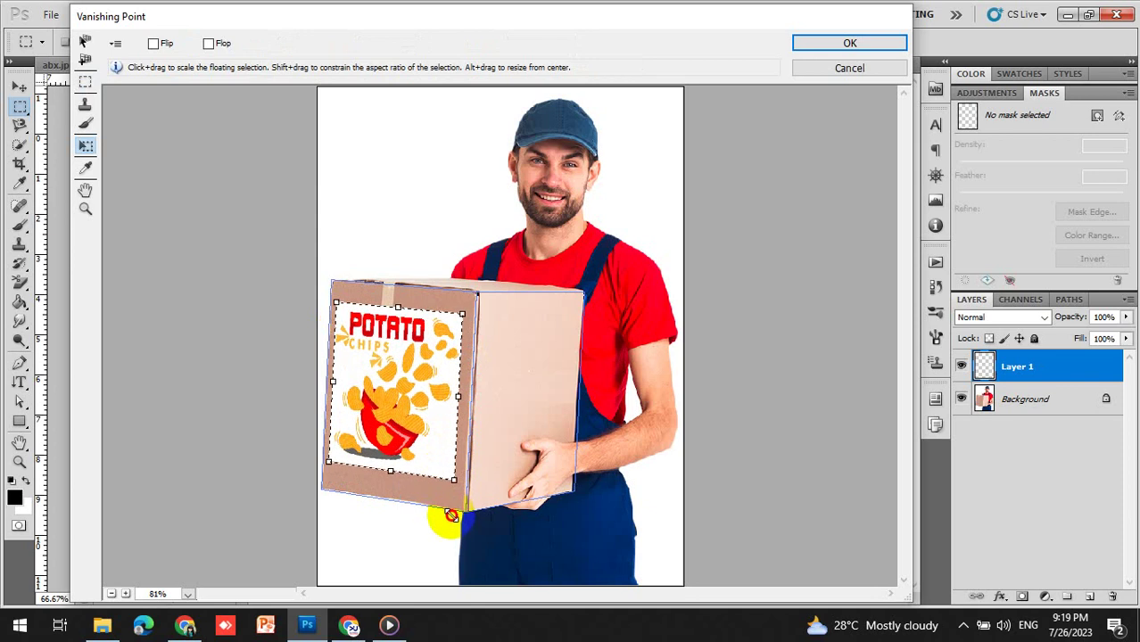
pyautogui.moveTo(391, 470); pyautogui.dragTo(387, 491)
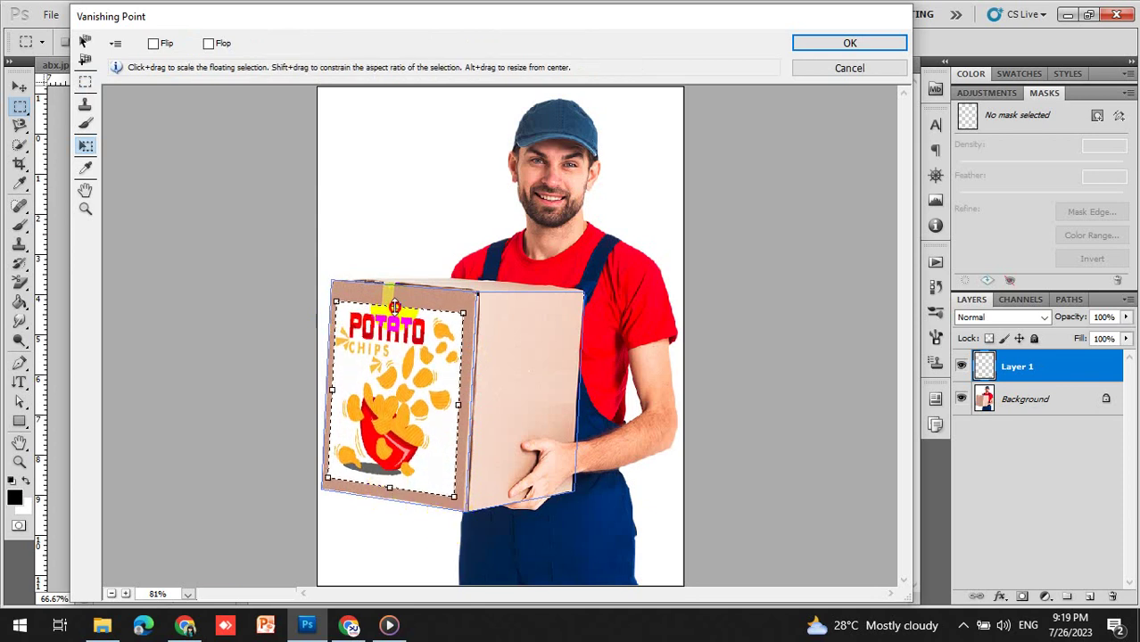
pyautogui.moveTo(398, 307); pyautogui.dragTo(394, 295)
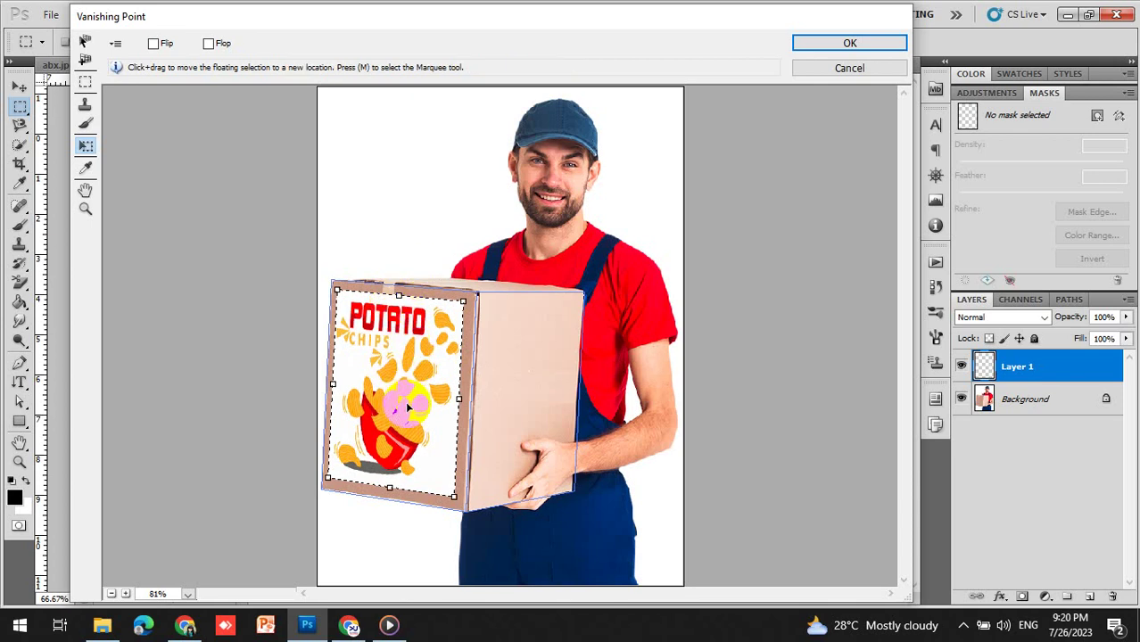
pyautogui.press('Right')
pyautogui.press('Right')
pyautogui.press('Right')
pyautogui.press('Right')
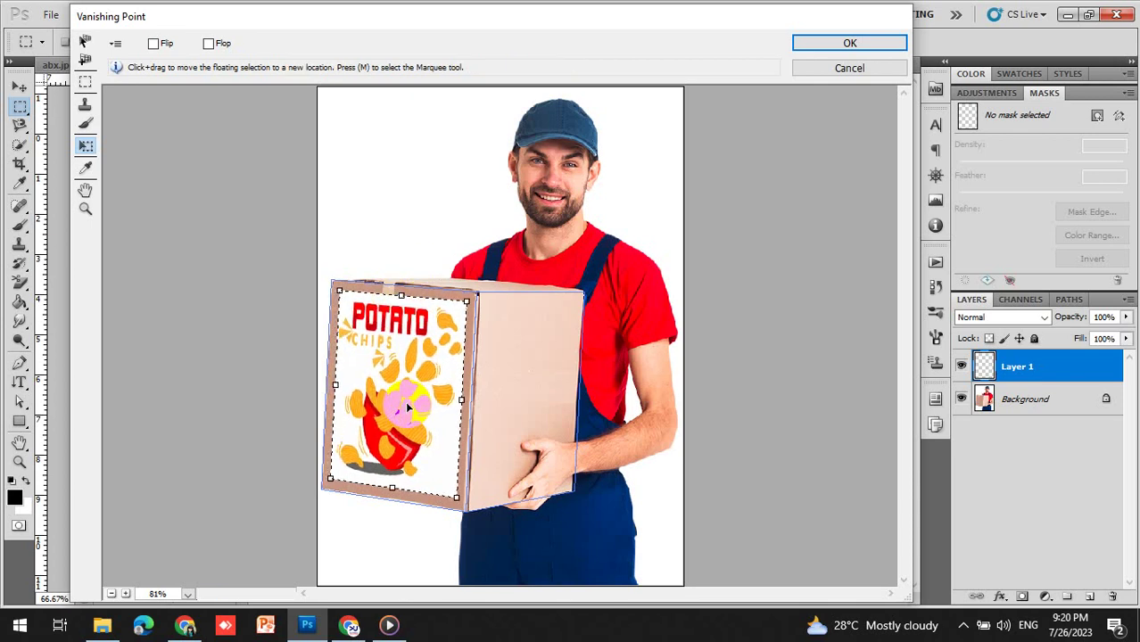
pyautogui.press('Return')
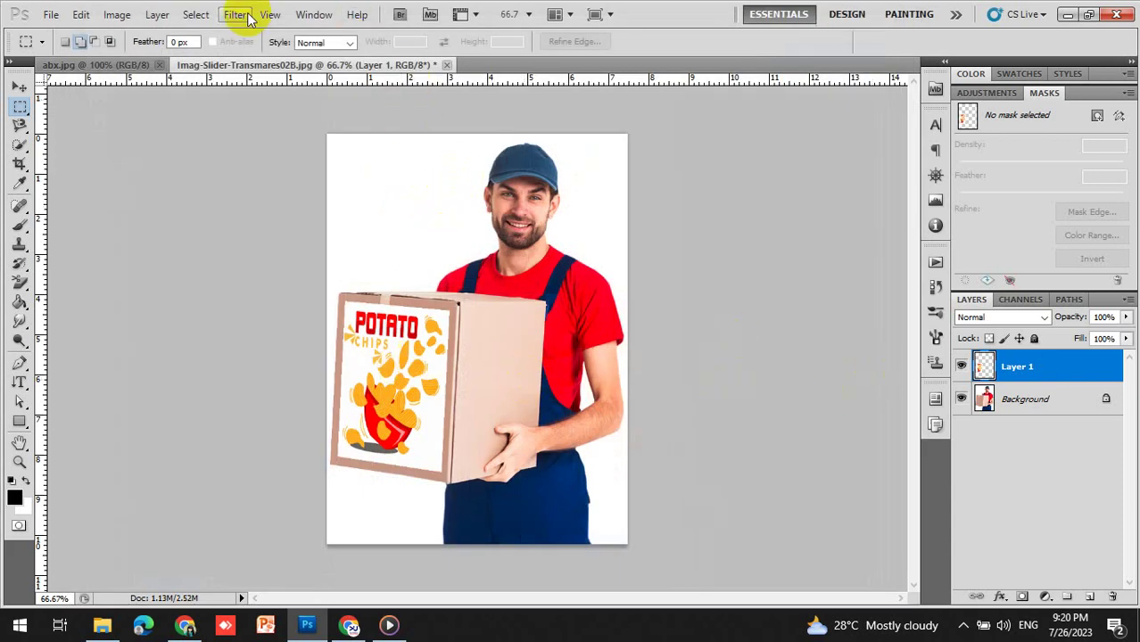
# Reopen Vanishing Point, paste the logo again, shrink it and drop it onto the side face
pyautogui.click(234, 15)
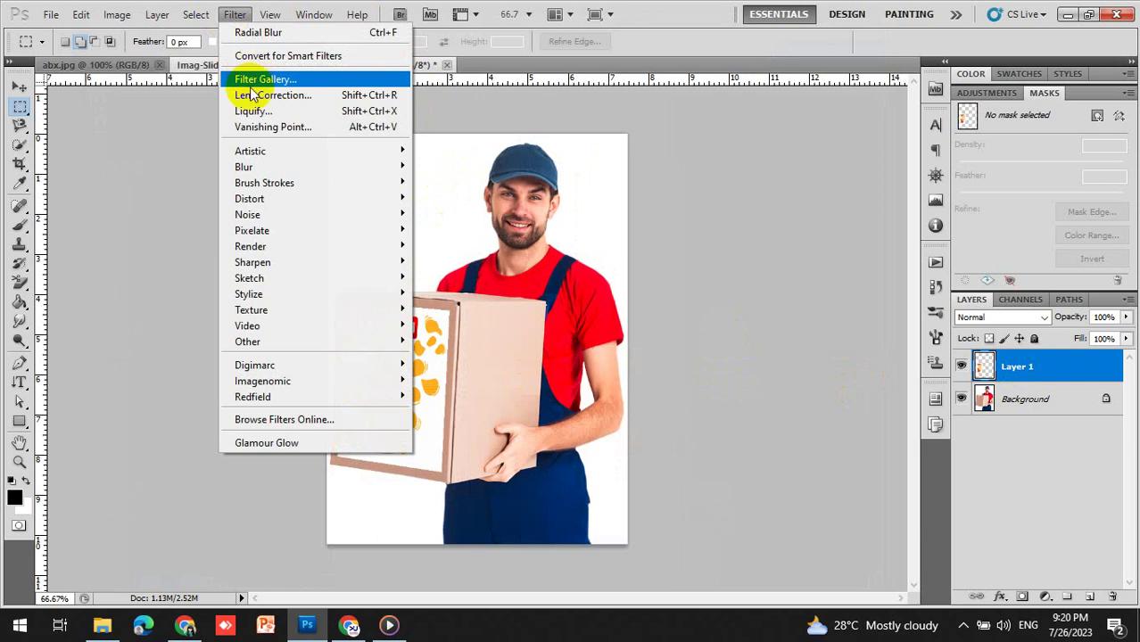
pyautogui.click(256, 130)
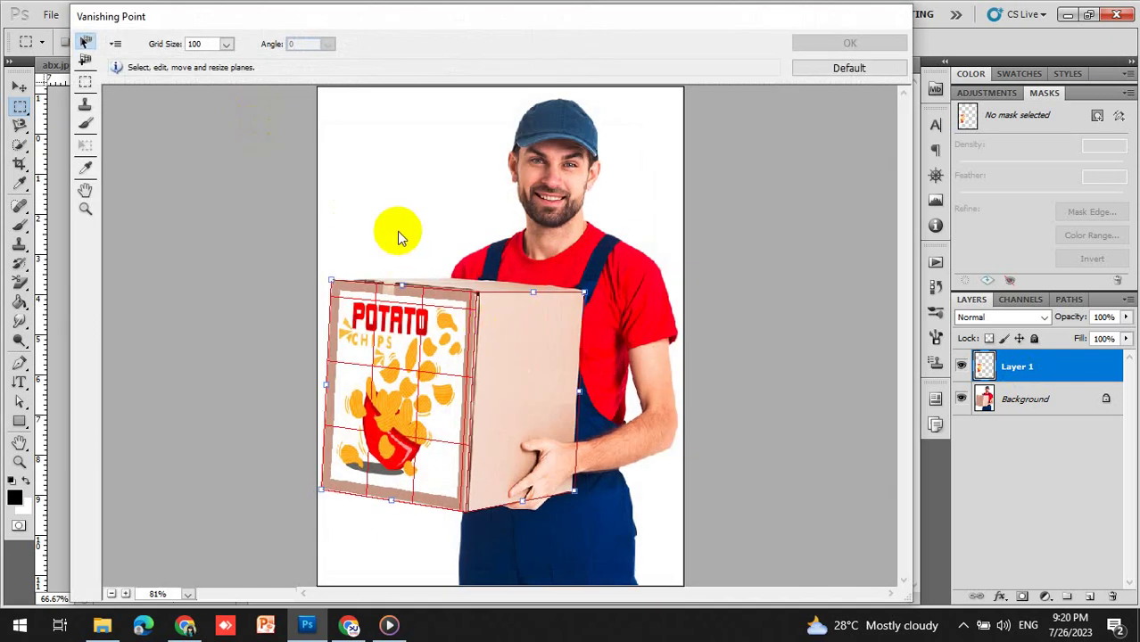
pyautogui.hotkey('ctrl', 'v')
pyautogui.moveTo(448, 244)
pyautogui.mouseDown()
pyautogui.moveTo(487, 319)
pyautogui.moveTo(449, 321)
pyautogui.moveTo(457, 199)
pyautogui.moveTo(382, 102)
pyautogui.moveTo(412, 119)
pyautogui.mouseUp()
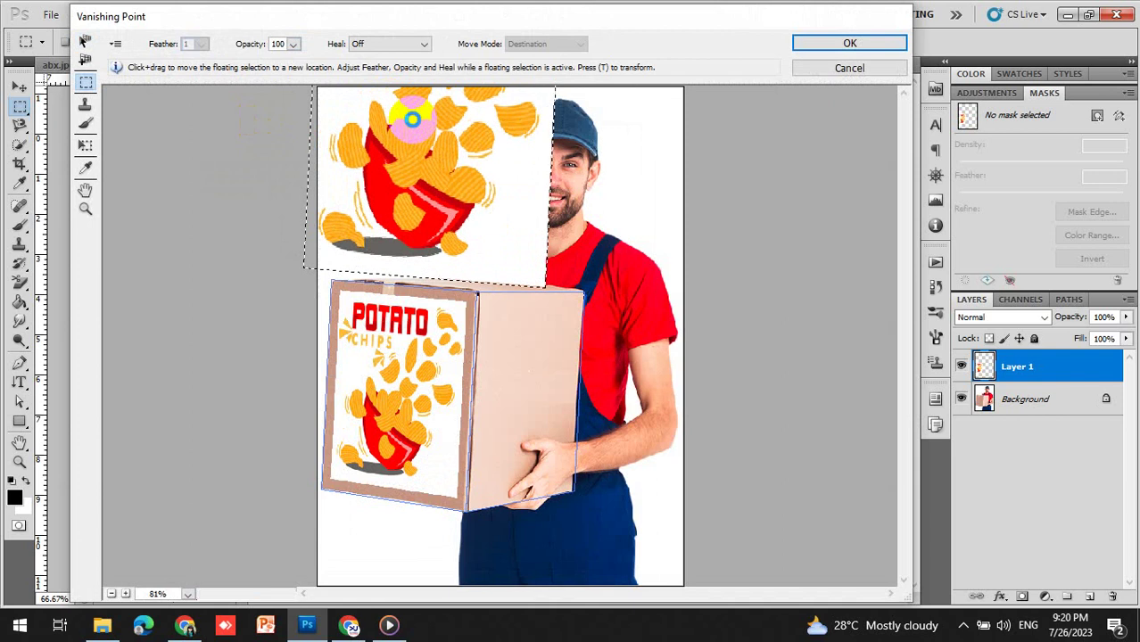
pyautogui.press('t')
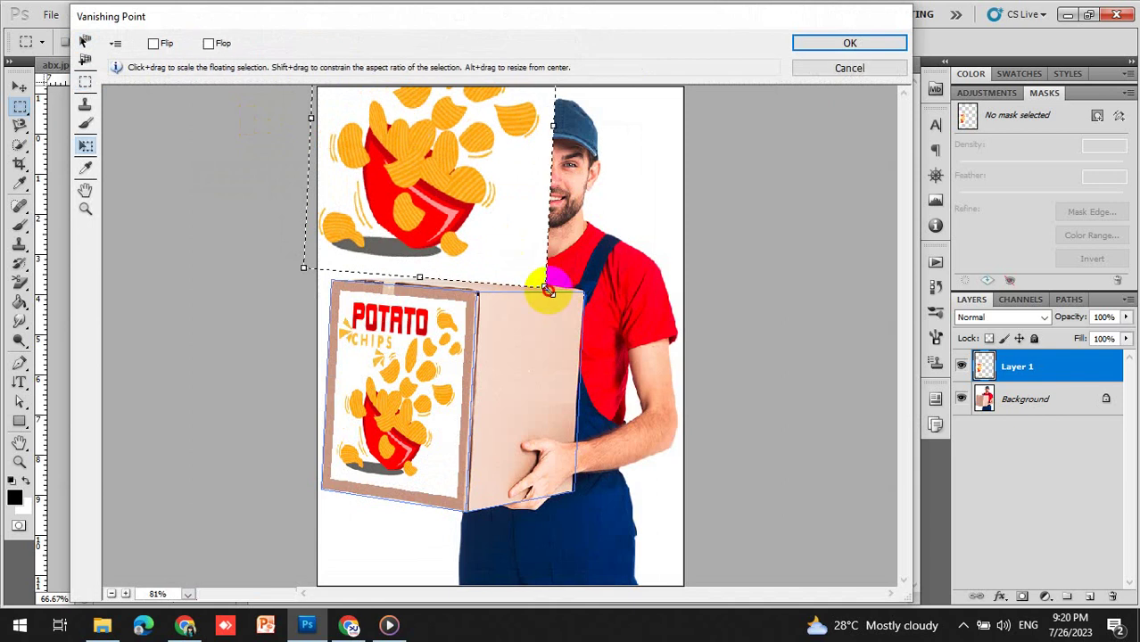
pyautogui.moveTo(548, 290); pyautogui.dragTo(407, 167)
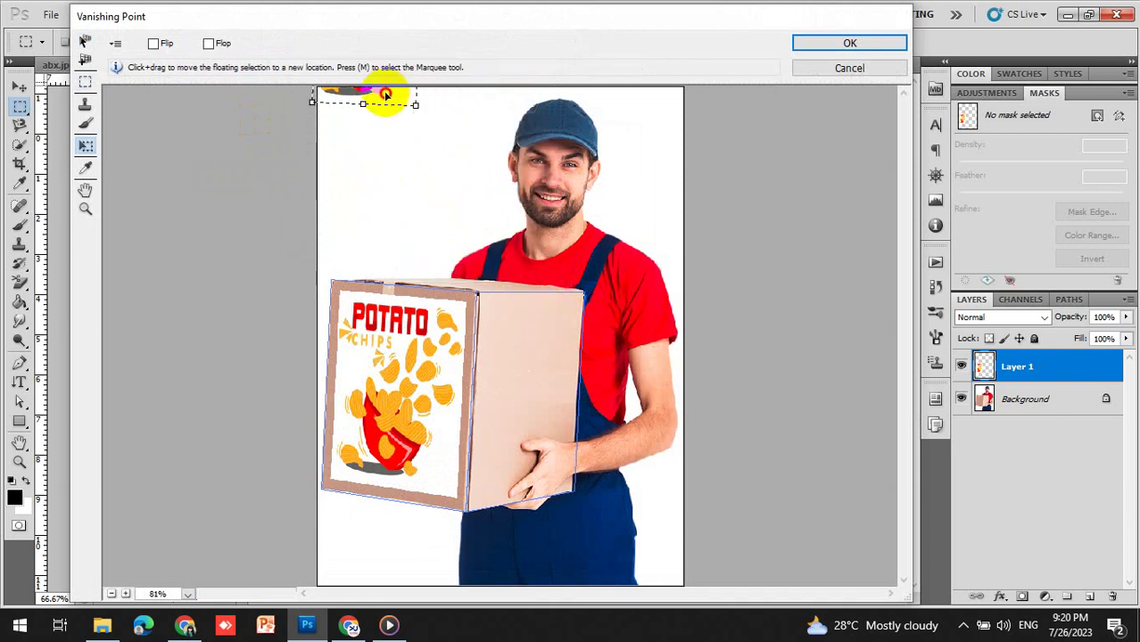
pyautogui.moveTo(385, 93)
pyautogui.mouseDown()
pyautogui.moveTo(555, 438)
pyautogui.moveTo(508, 501)
pyautogui.moveTo(588, 502)
pyautogui.mouseUp()
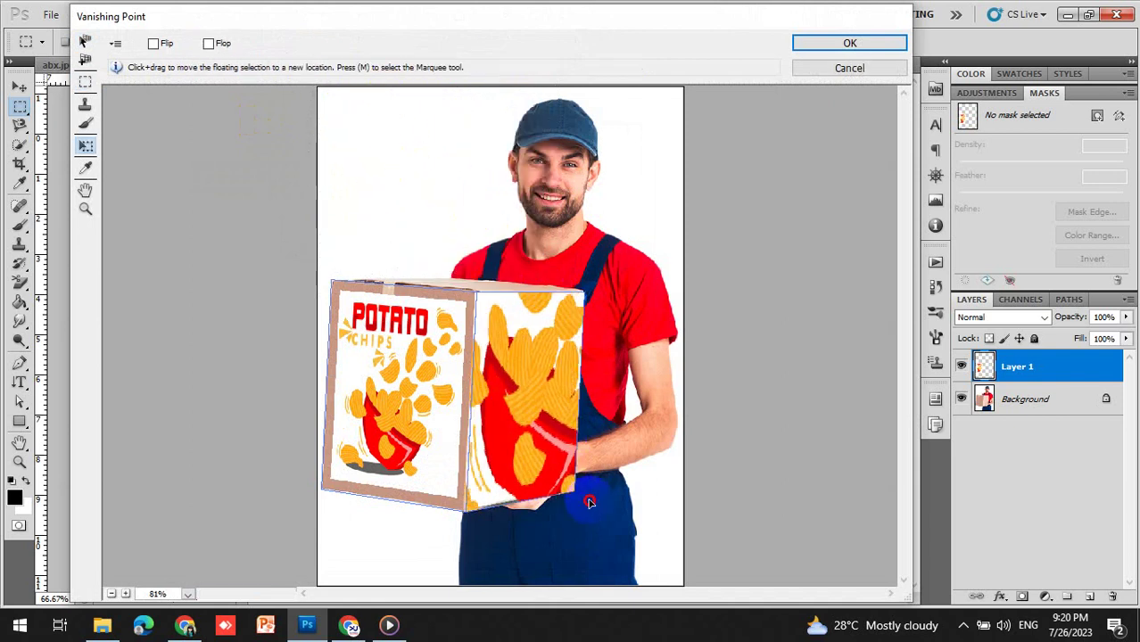
# Reposition the logo so POTATO CHIPS shows and stretch its edges to fill the side face
pyautogui.moveTo(534, 394)
pyautogui.mouseDown()
pyautogui.moveTo(546, 406)
pyautogui.moveTo(524, 491)
pyautogui.moveTo(470, 293)
pyautogui.moveTo(555, 416)
pyautogui.moveTo(554, 465)
pyautogui.moveTo(470, 301)
pyautogui.moveTo(563, 457)
pyautogui.moveTo(482, 318)
pyautogui.mouseUp()
pyautogui.moveTo(503, 357); pyautogui.dragTo(507, 353)
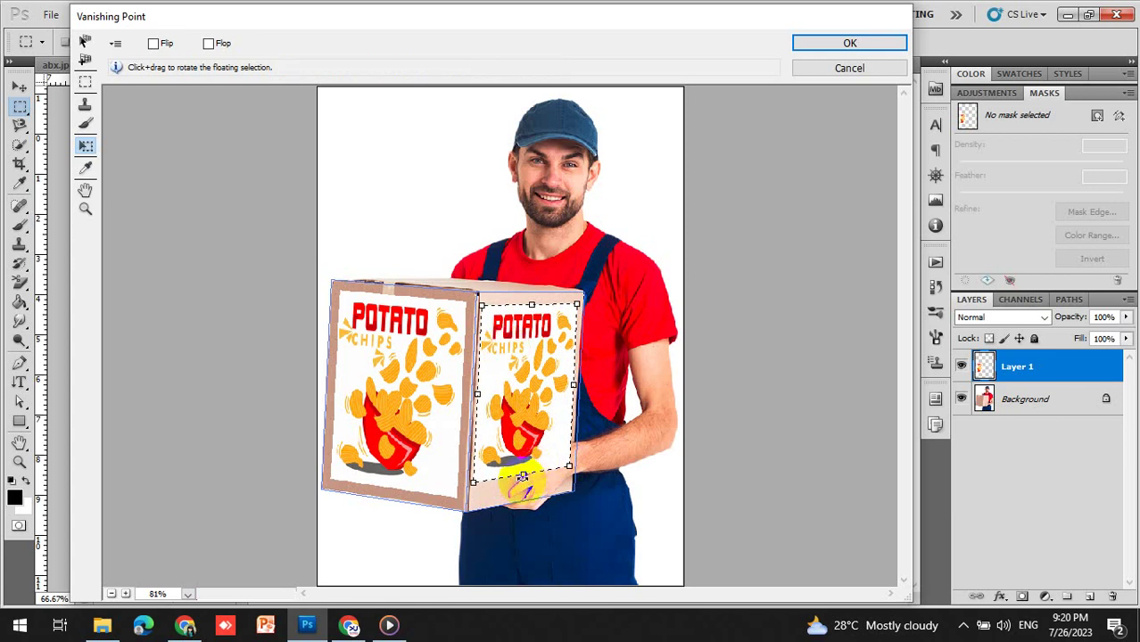
pyautogui.moveTo(523, 478); pyautogui.dragTo(525, 490)
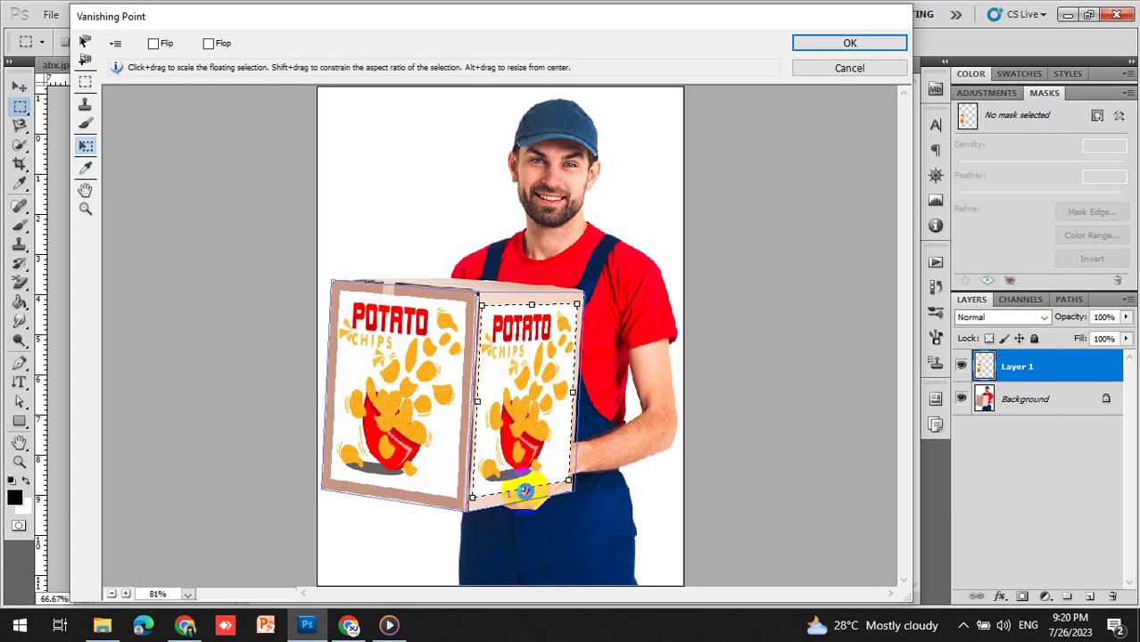
pyautogui.moveTo(474, 401); pyautogui.dragTo(480, 401)
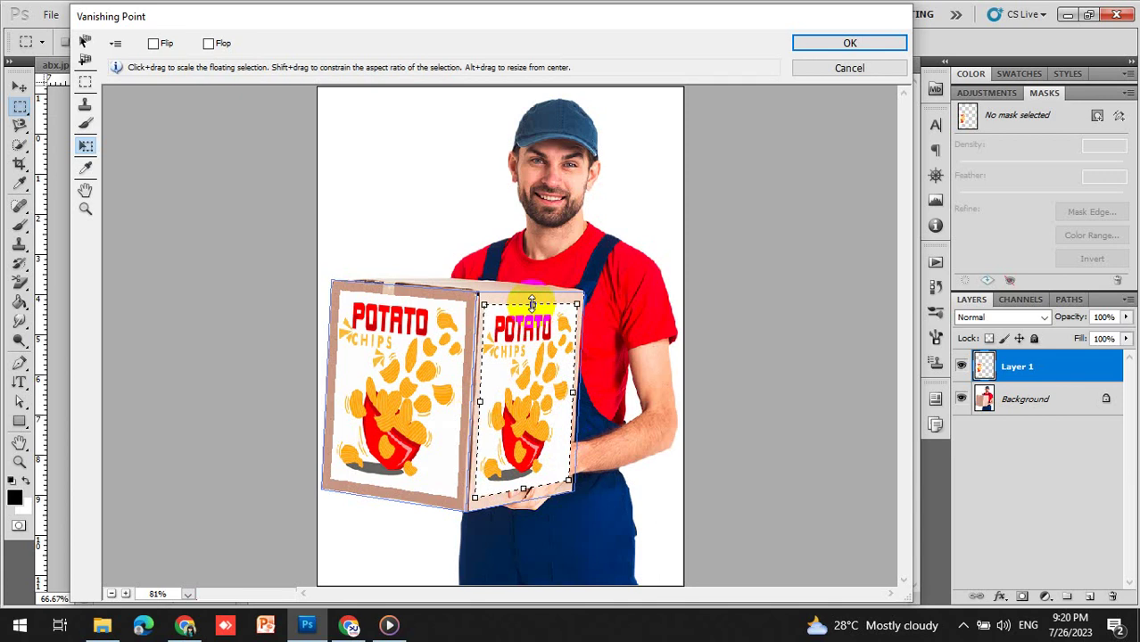
pyautogui.click(529, 336)
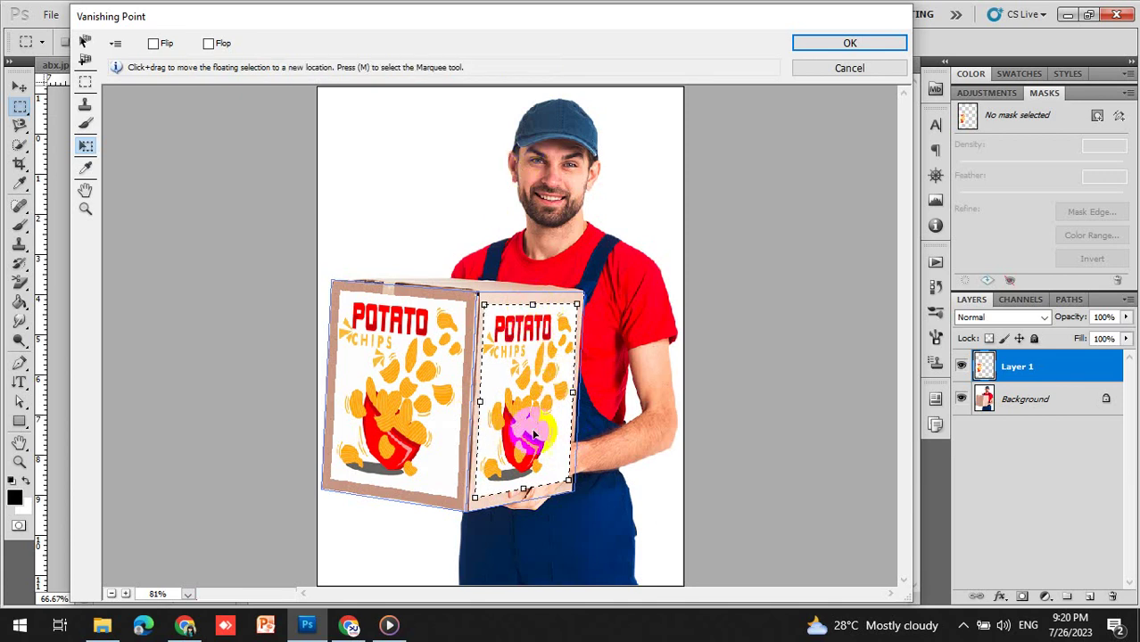
pyautogui.moveTo(534, 304); pyautogui.dragTo(533, 300)
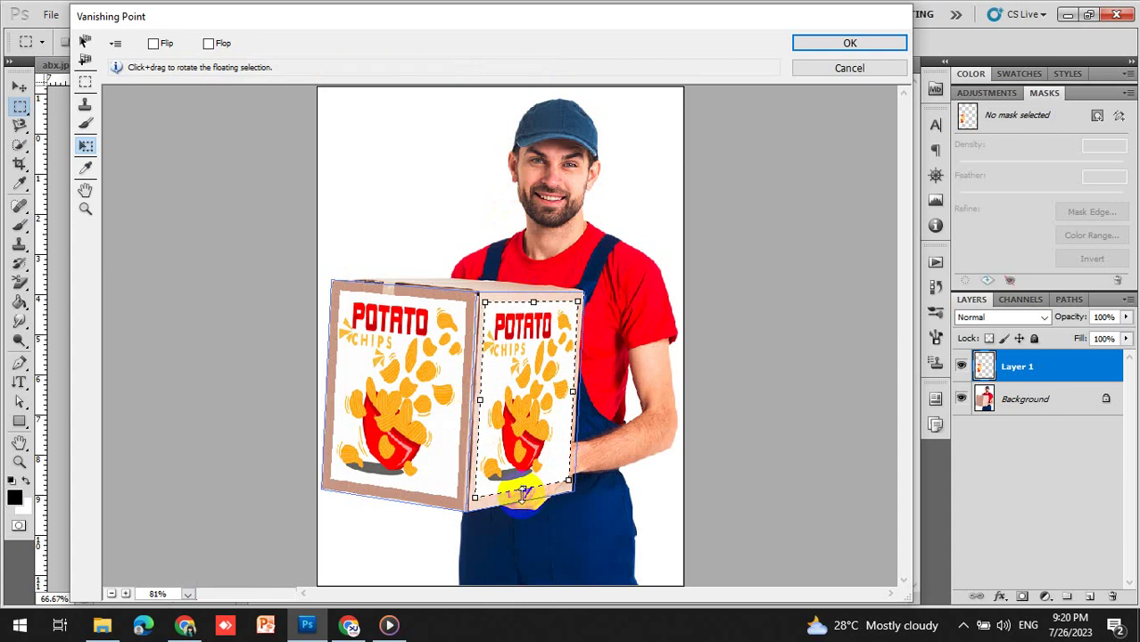
pyautogui.moveTo(523, 487); pyautogui.dragTo(523, 491)
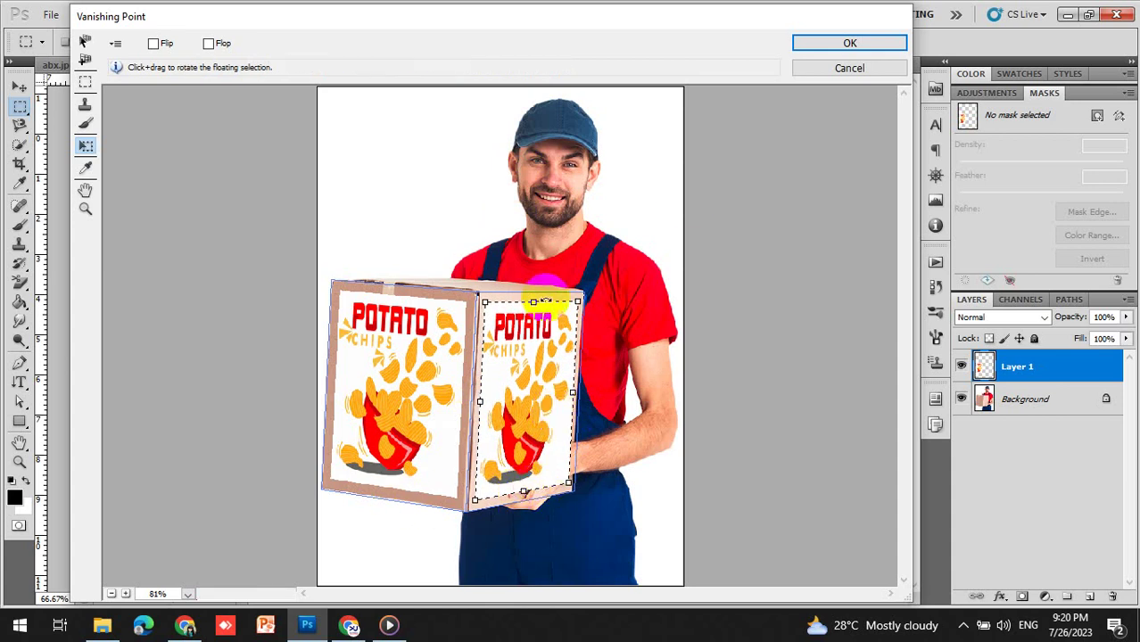
# Apply the side-face wrap, set Layer 1 to Multiply, then hide Layer 1
pyautogui.click(836, 44)
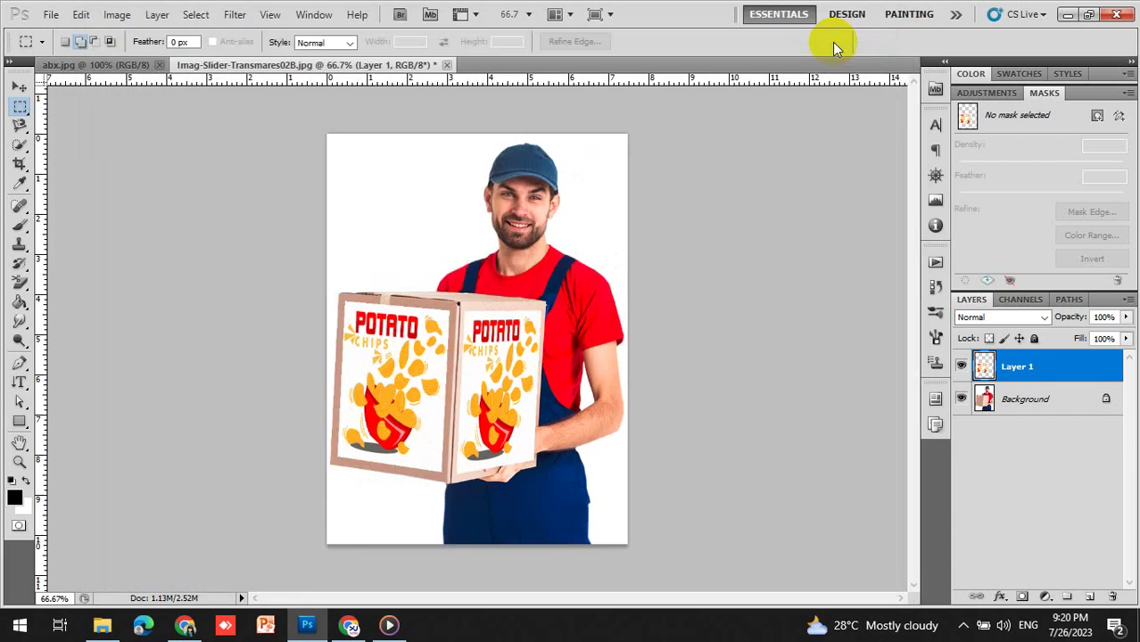
pyautogui.click(961, 366)
pyautogui.click(1043, 316)
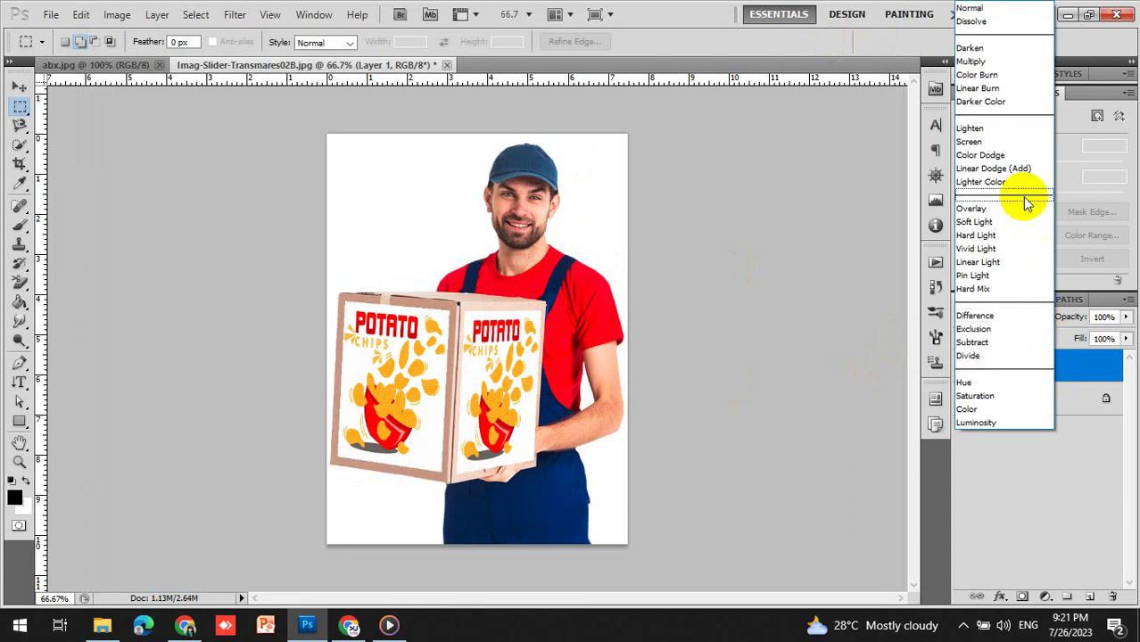
pyautogui.click(977, 60)
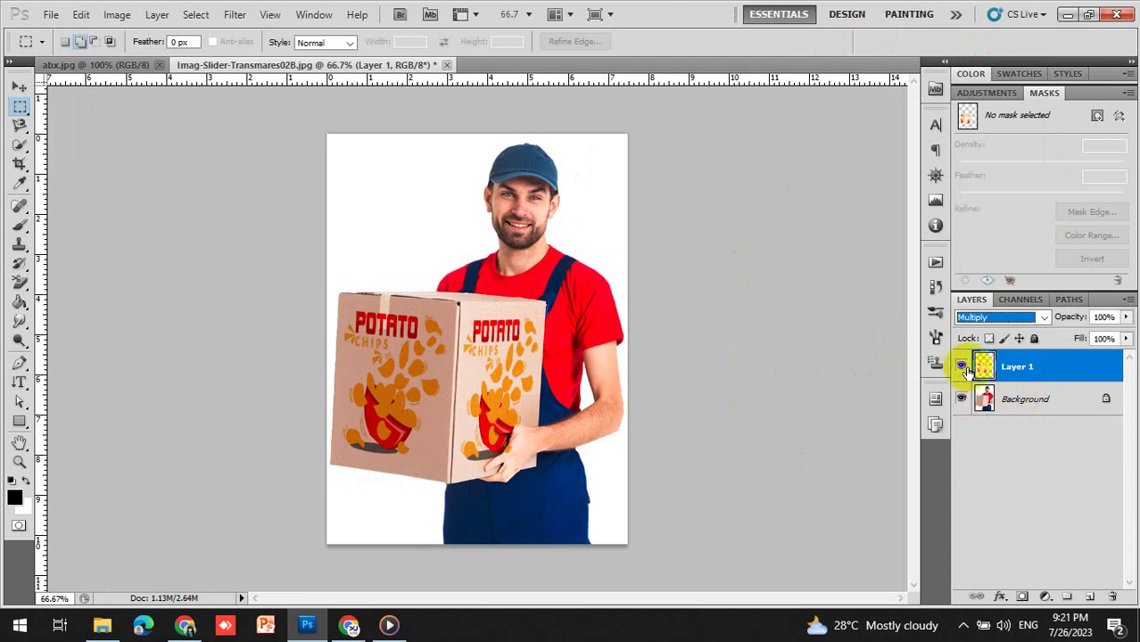
pyautogui.click(961, 366)
# Zoom into the hand on the Background layer and try a Magic Wand selection, then deselect
pyautogui.click(1021, 398)
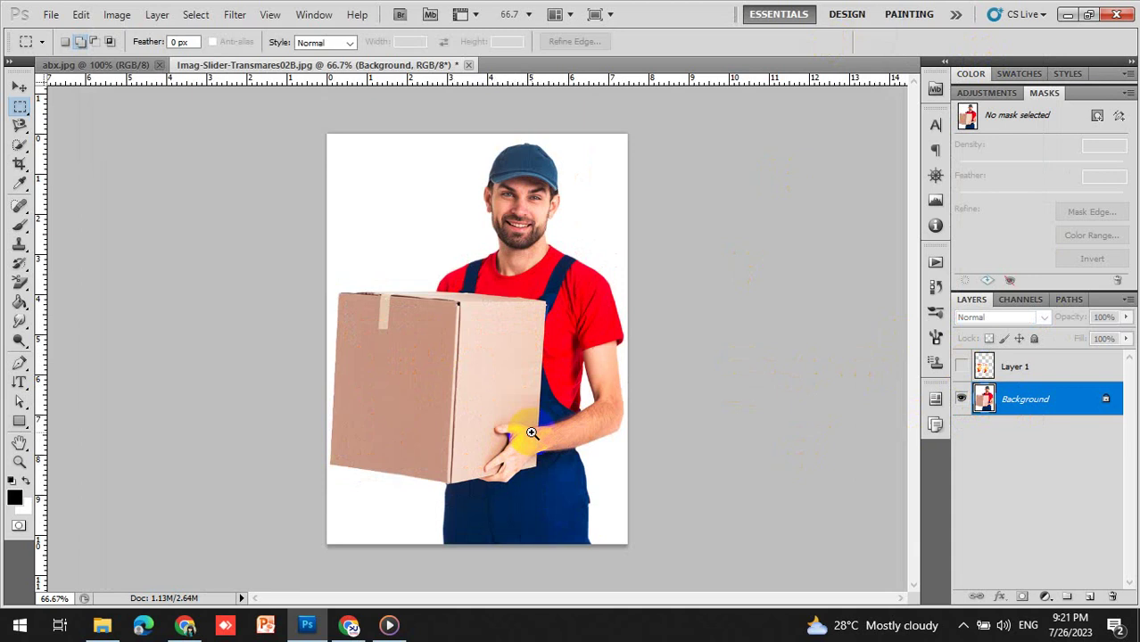
pyautogui.keyDown('ctrl'); pyautogui.click(531, 432); pyautogui.keyUp('ctrl')
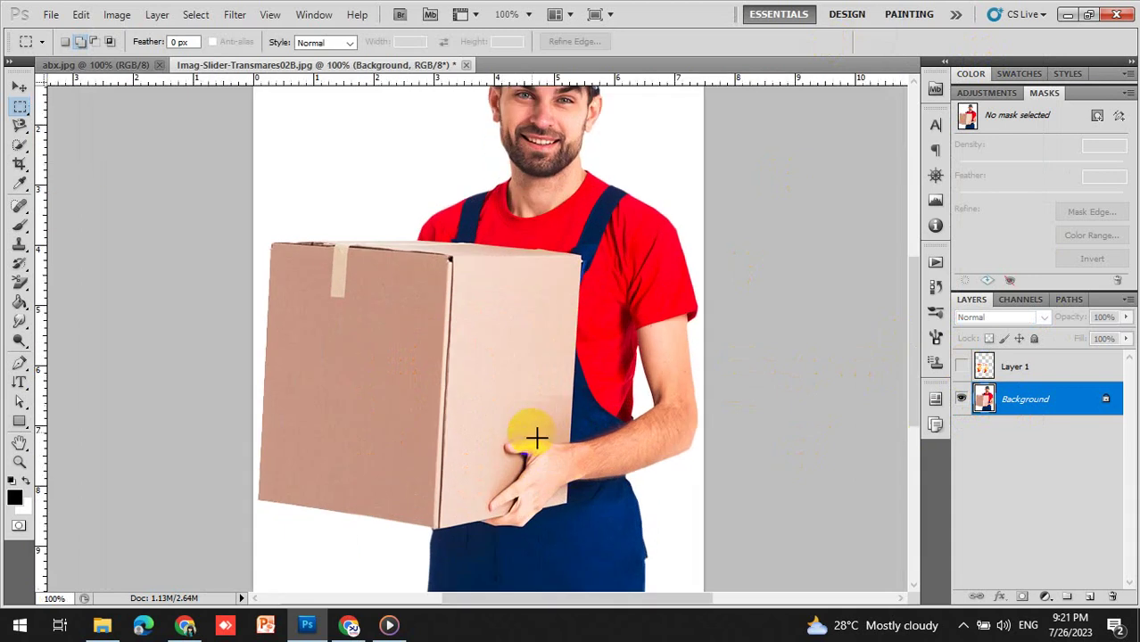
pyautogui.click(21, 150)
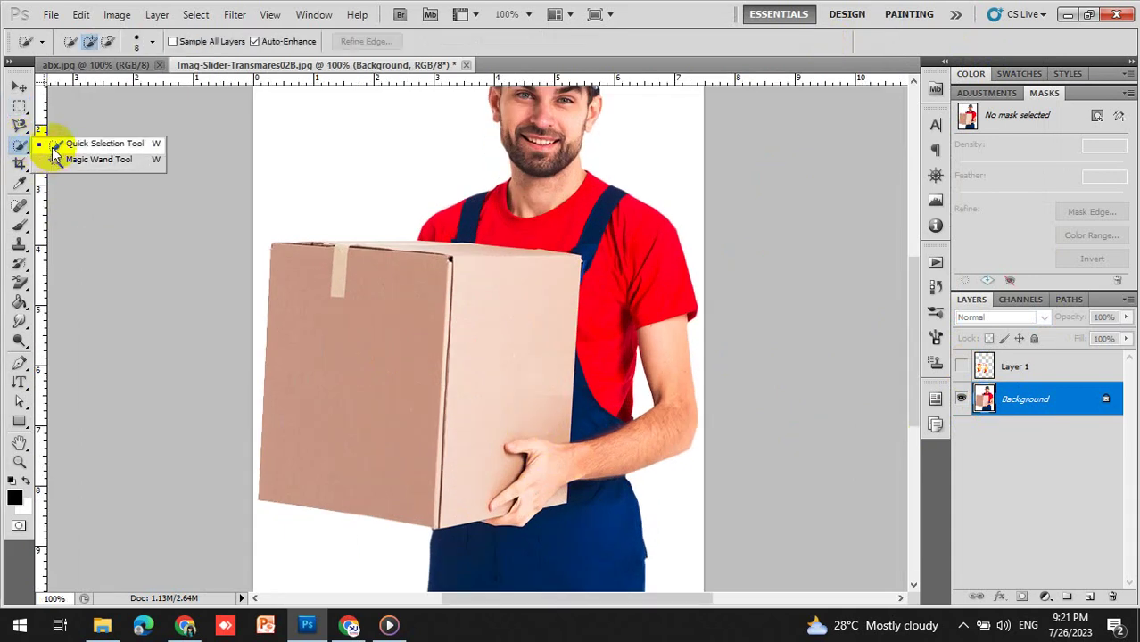
pyautogui.click(52, 146)
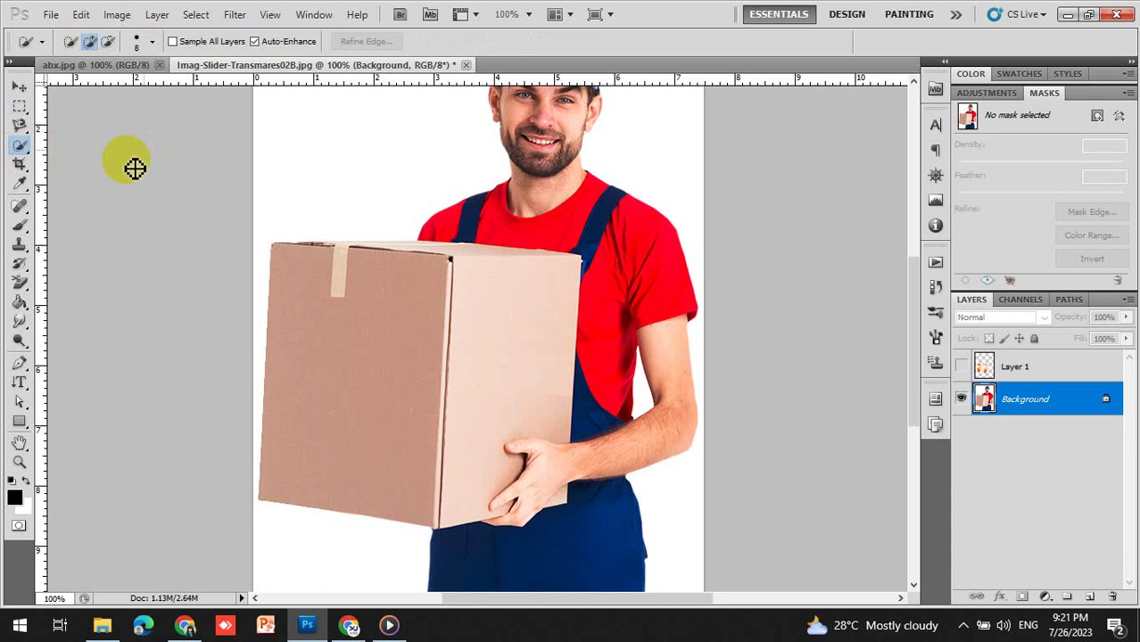
pyautogui.click(21, 147)
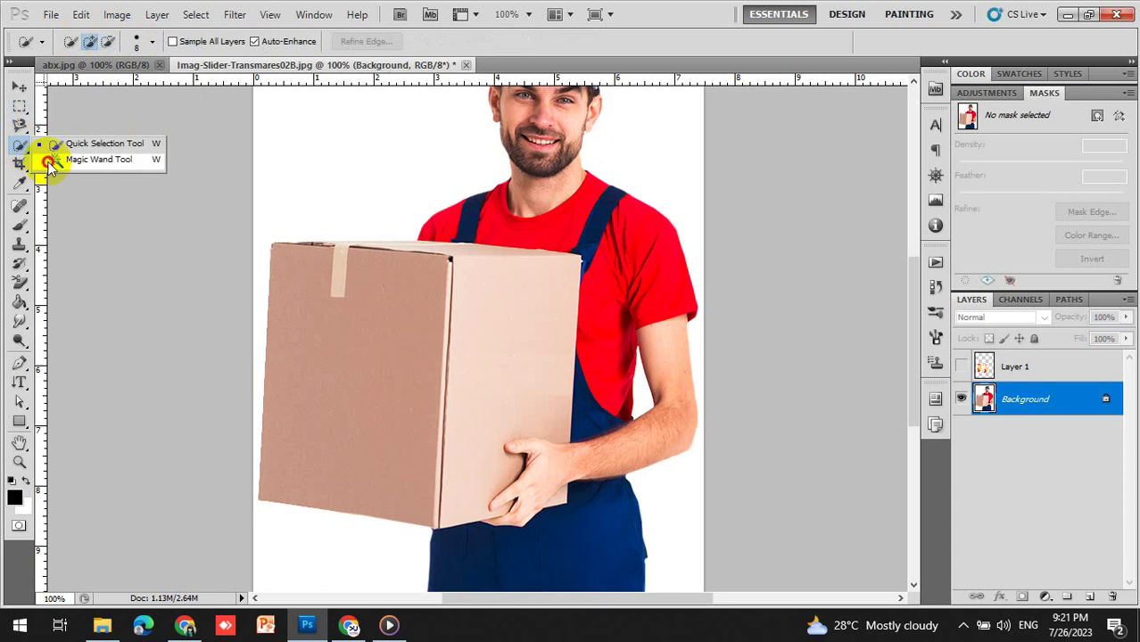
pyautogui.click(50, 161)
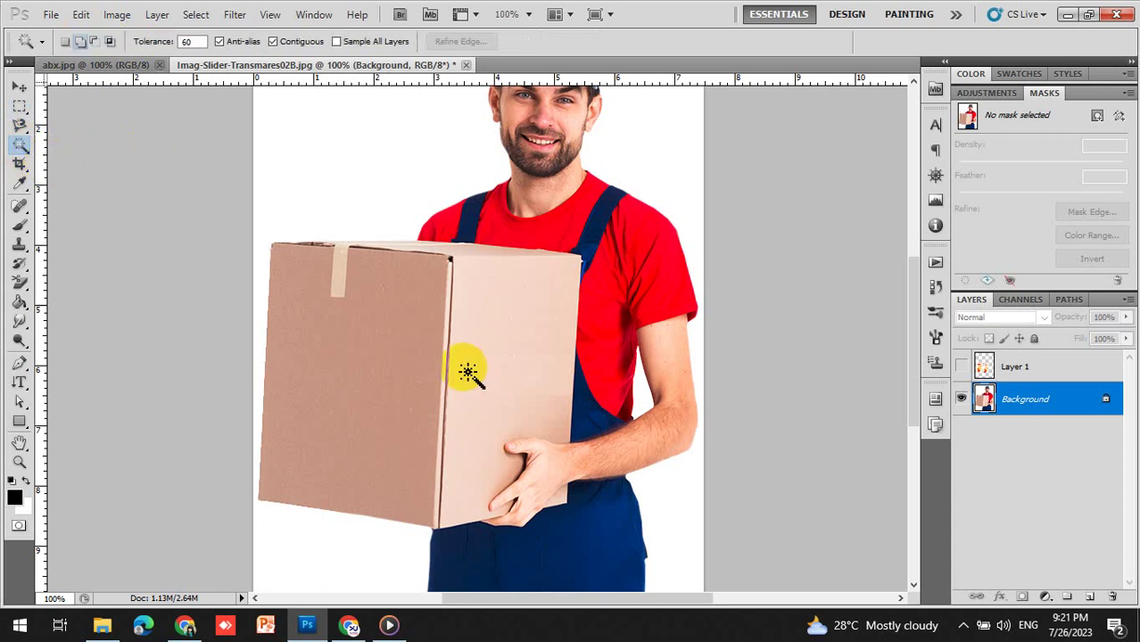
pyautogui.click(514, 447)
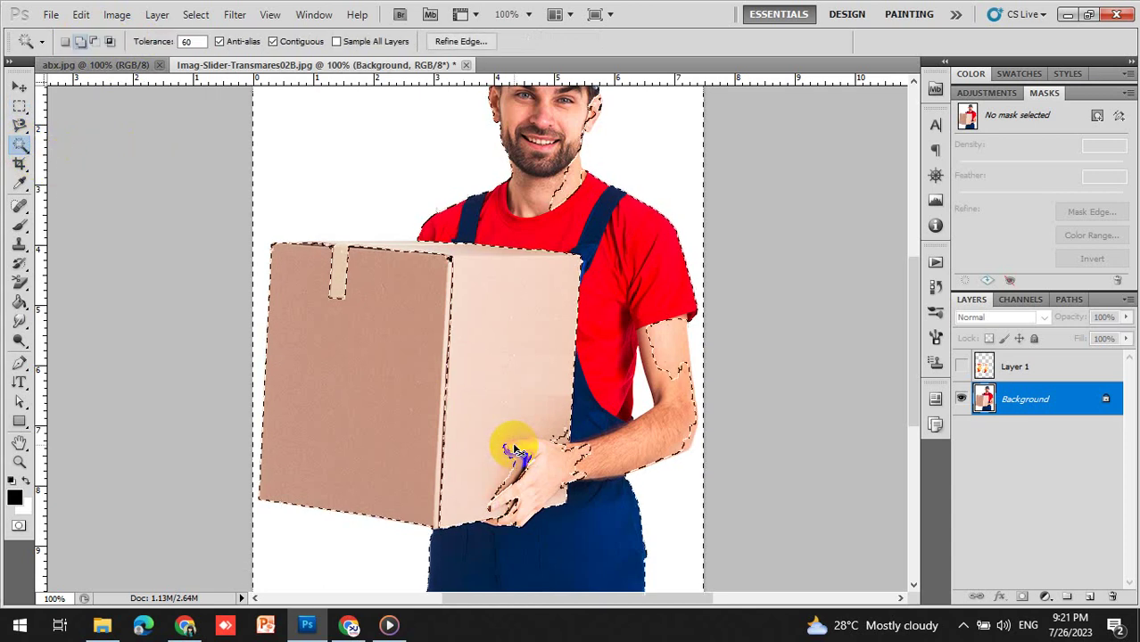
pyautogui.hotkey('ctrl', 'd')
# Select the hand gripping the box with the Quick Selection Tool
pyautogui.click(21, 144)
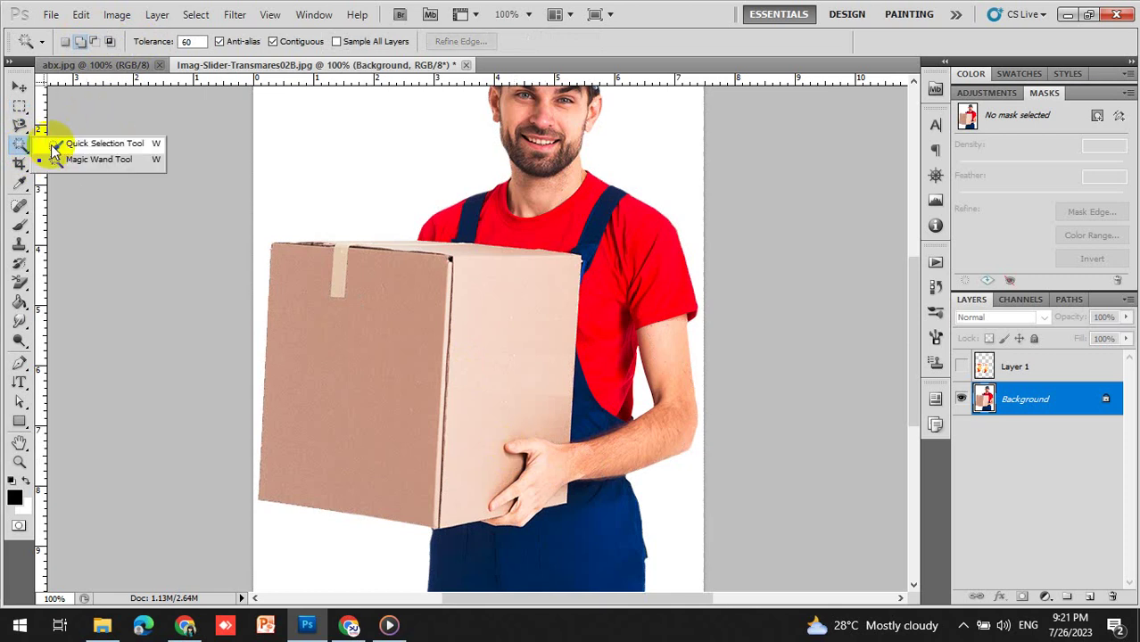
pyautogui.click(71, 142)
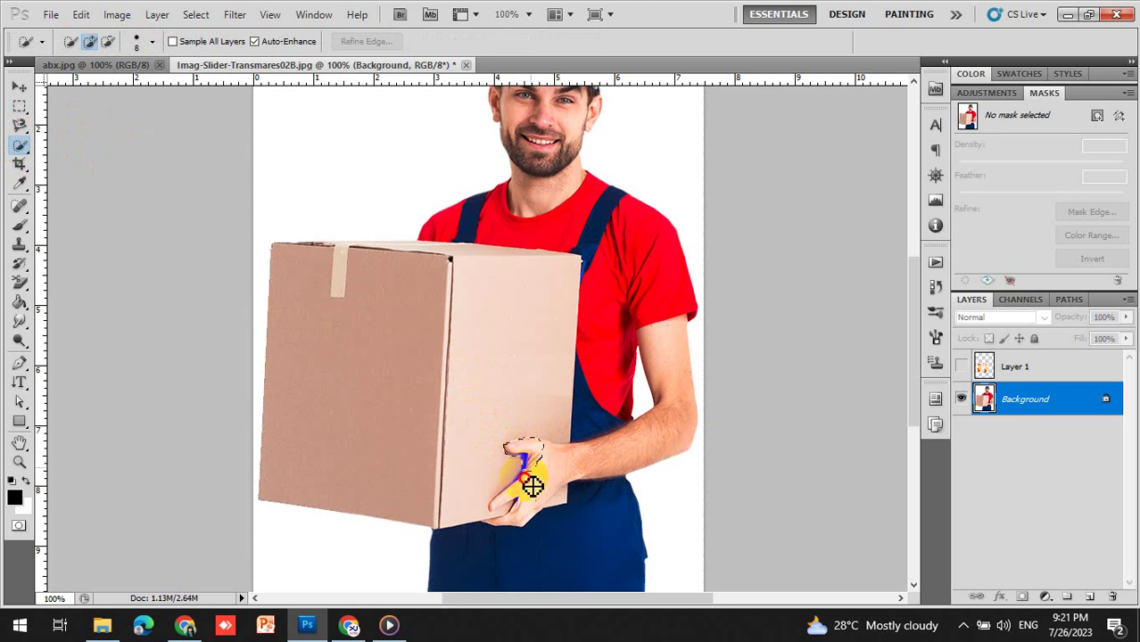
pyautogui.moveTo(524, 474)
pyautogui.mouseDown()
pyautogui.moveTo(516, 529)
pyautogui.moveTo(497, 523)
pyautogui.moveTo(558, 514)
pyautogui.moveTo(577, 467)
pyautogui.moveTo(540, 465)
pyautogui.moveTo(550, 463)
pyautogui.mouseUp()
pyautogui.press('alt')
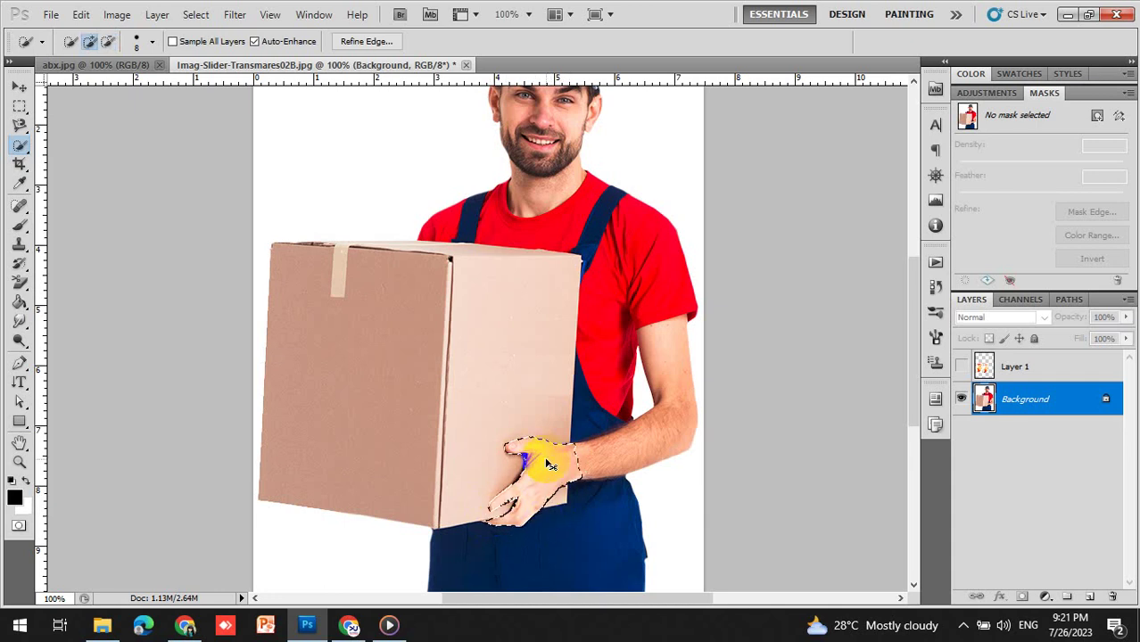
# Copy the hand to Layer 2 above the visible logo layer, then switch to Chrome
pyautogui.hotkey('ctrl', 'j')
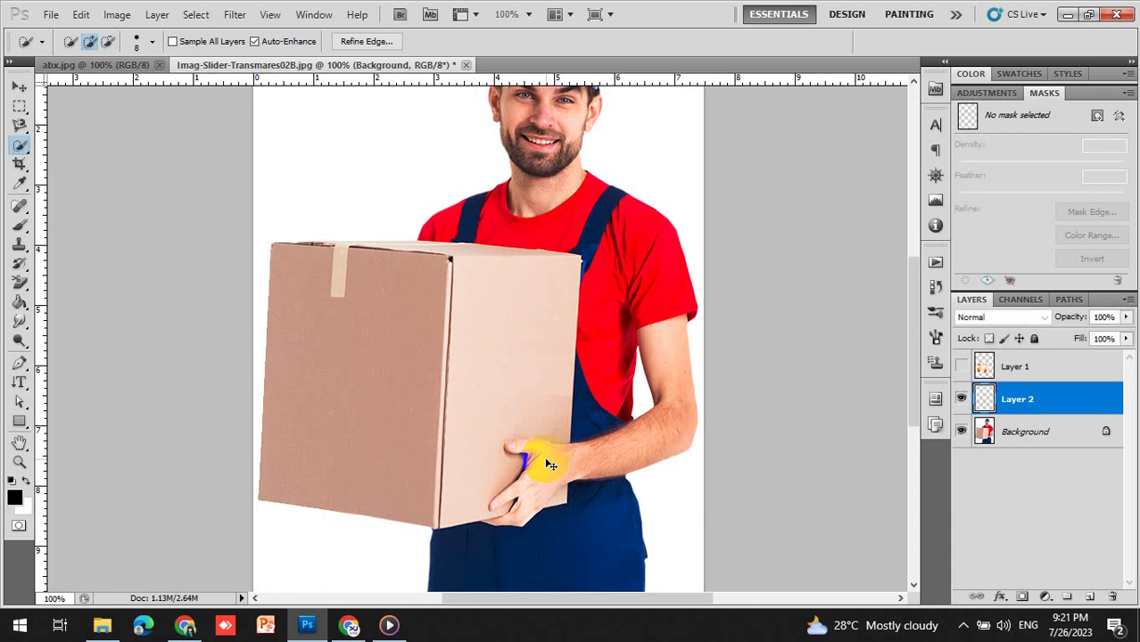
pyautogui.moveTo(1030, 397); pyautogui.dragTo(1027, 336)
pyautogui.click(962, 399)
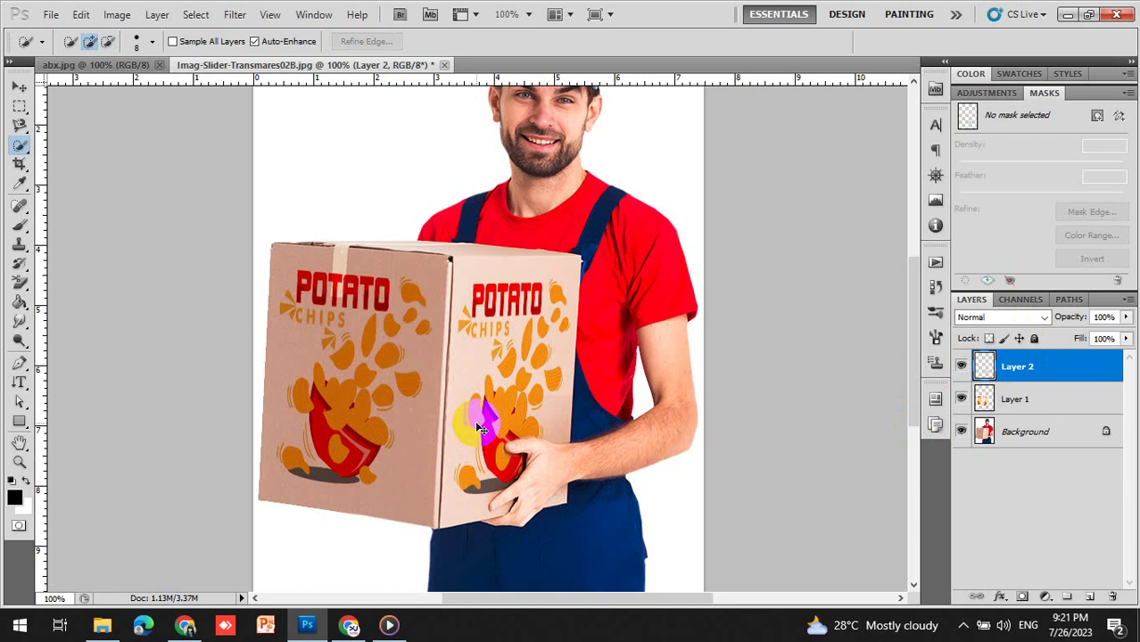
pyautogui.keyDown('alt'); pyautogui.click(477, 422); pyautogui.keyUp('alt')
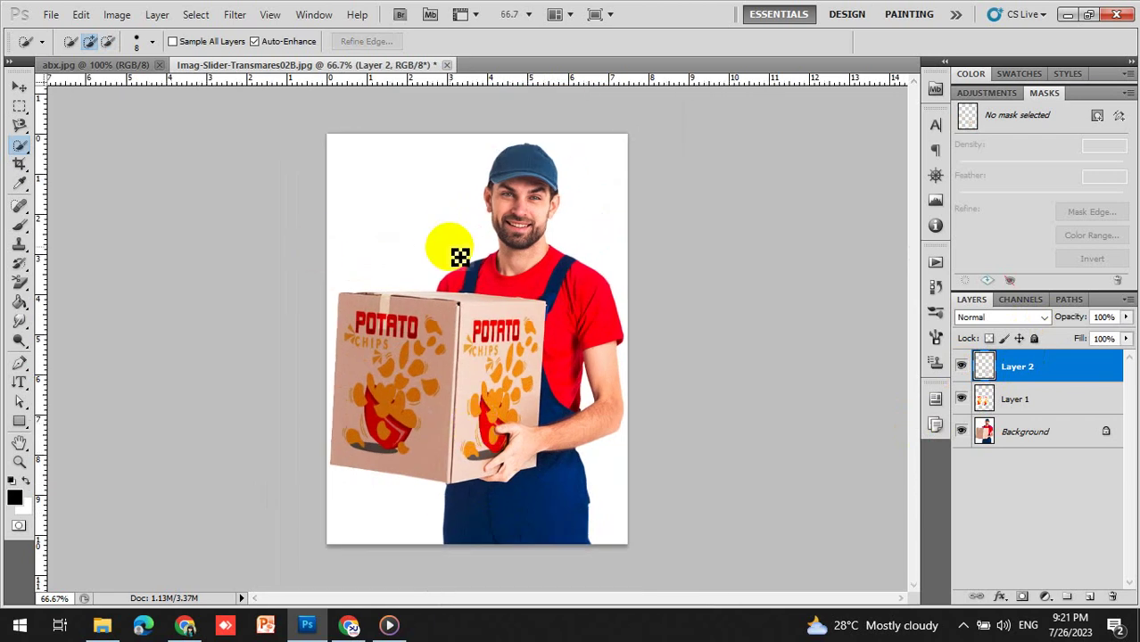
pyautogui.moveTo(403, 327); pyautogui.dragTo(435, 392)
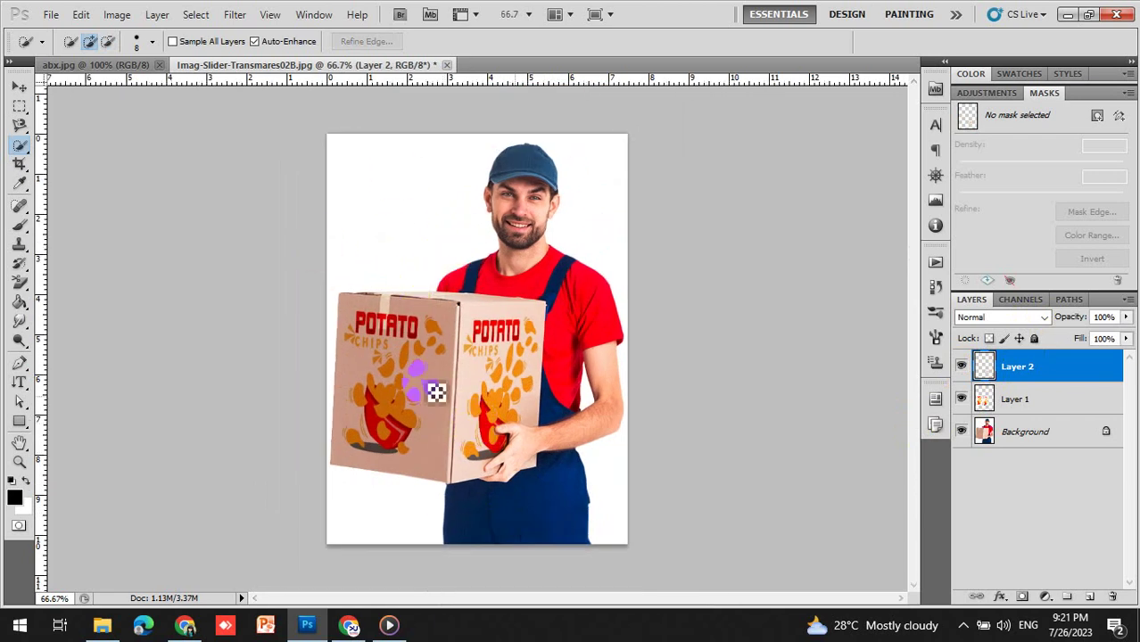
pyautogui.moveTo(184, 625)
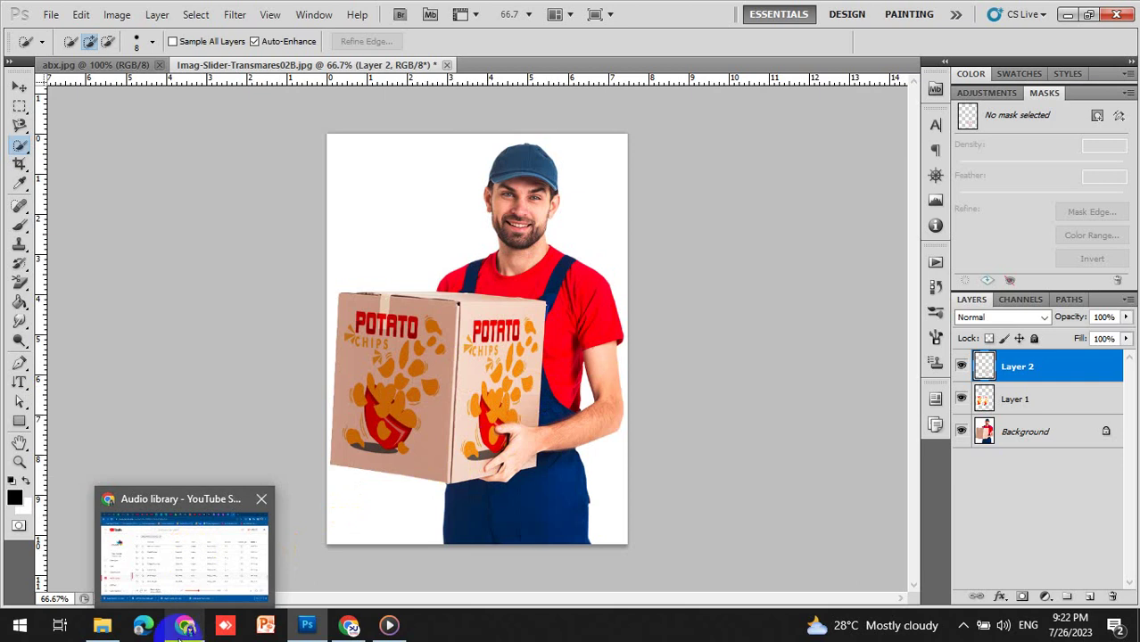
pyautogui.click(182, 627)
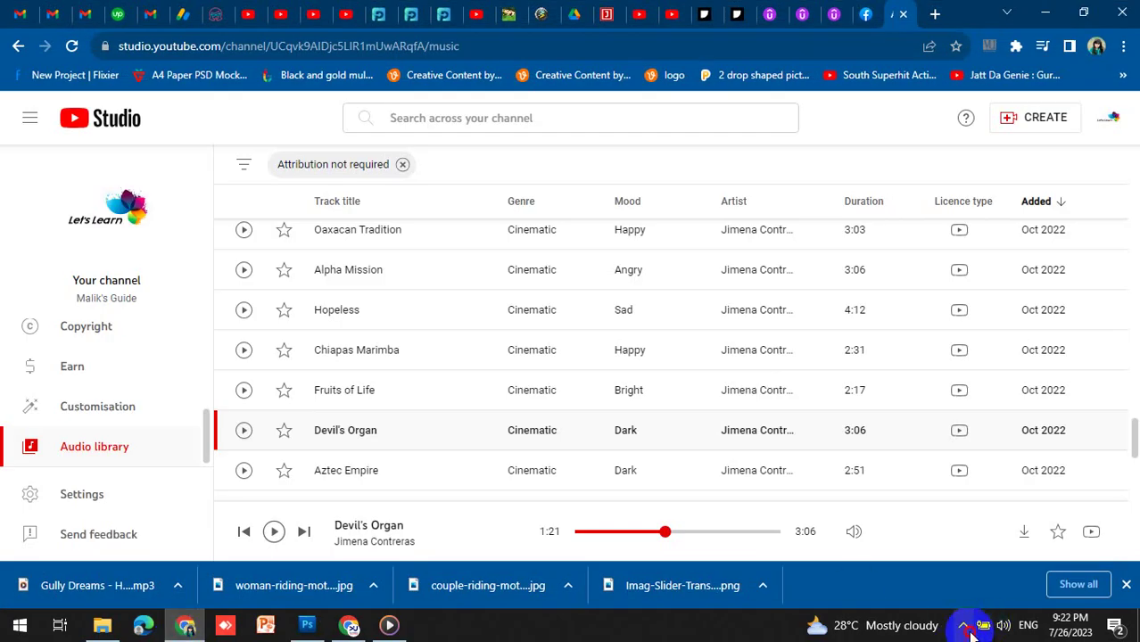